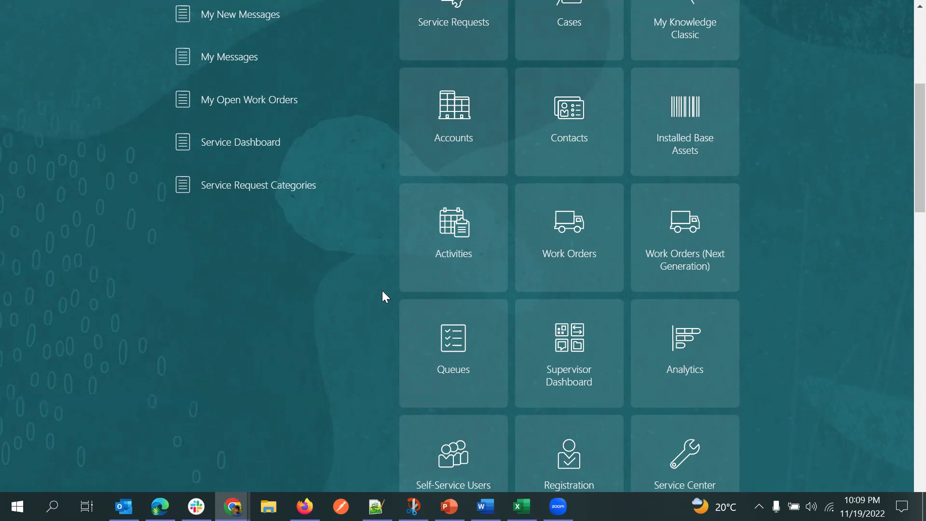
# - Open the Queues work area from the Service apps and look through the queue list's columns
pyautogui.scroll(6, 378, 284)
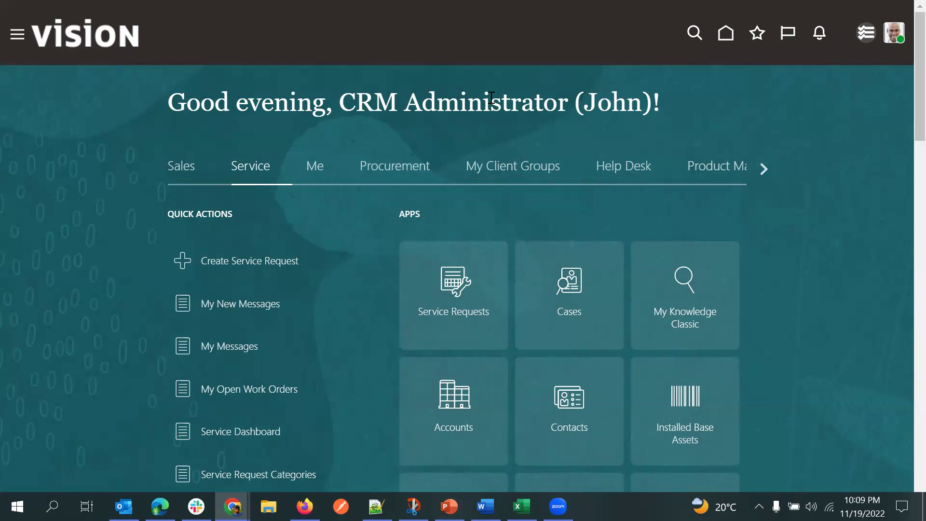
pyautogui.scroll(-13, 486, 90)
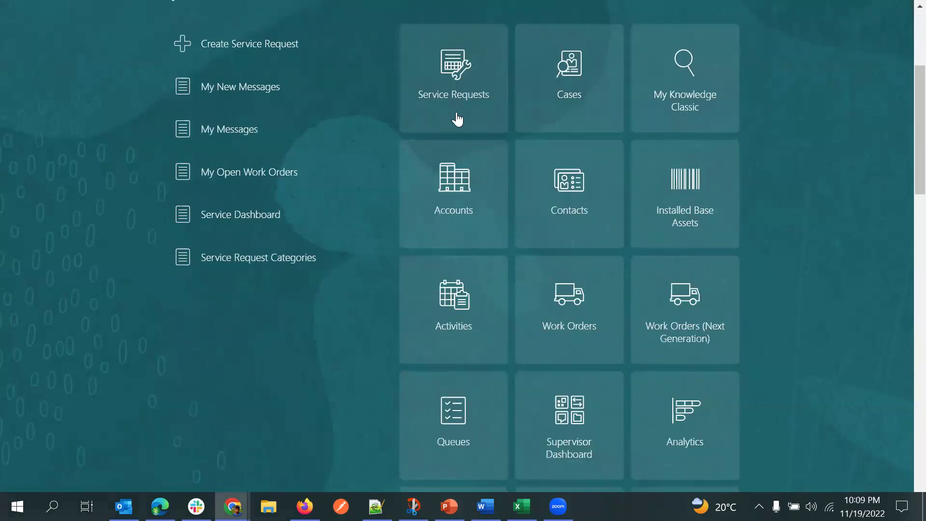
pyautogui.scroll(5, 386, 192)
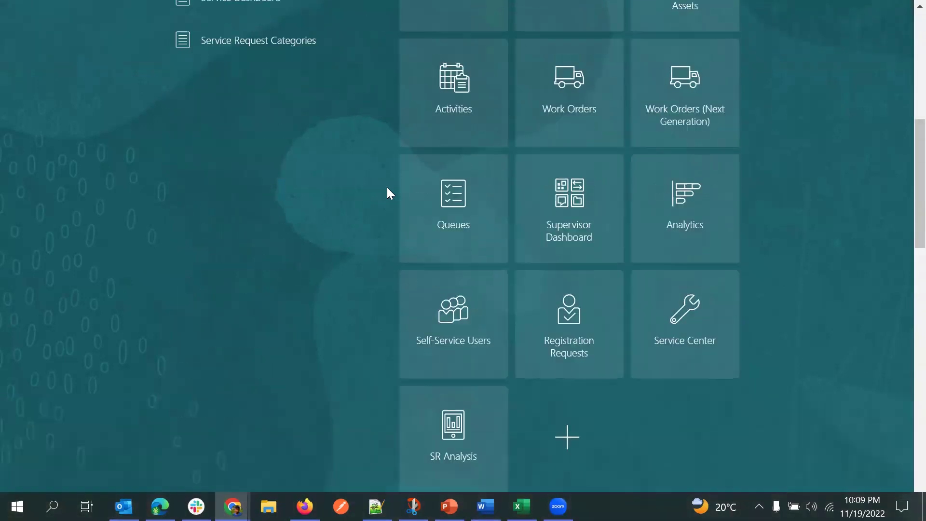
pyautogui.click(460, 211)
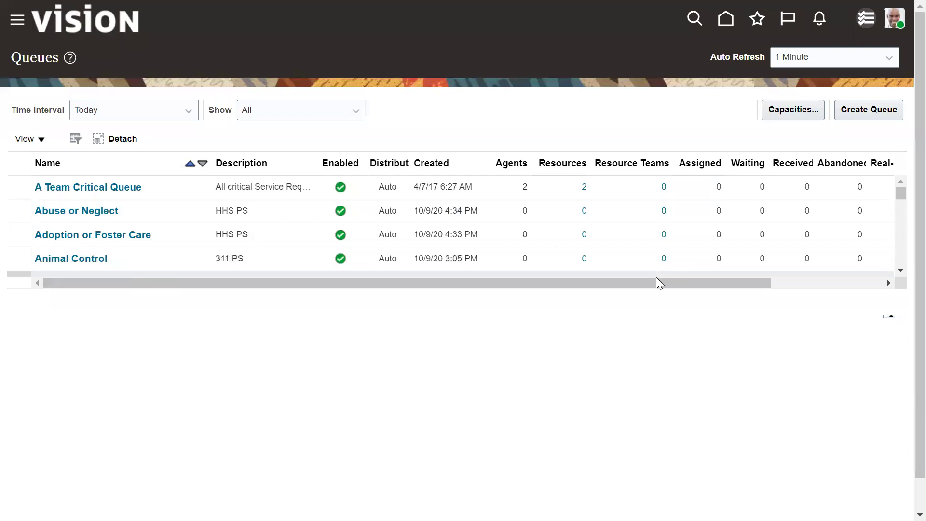
pyautogui.moveTo(656, 282); pyautogui.dragTo(821, 283)
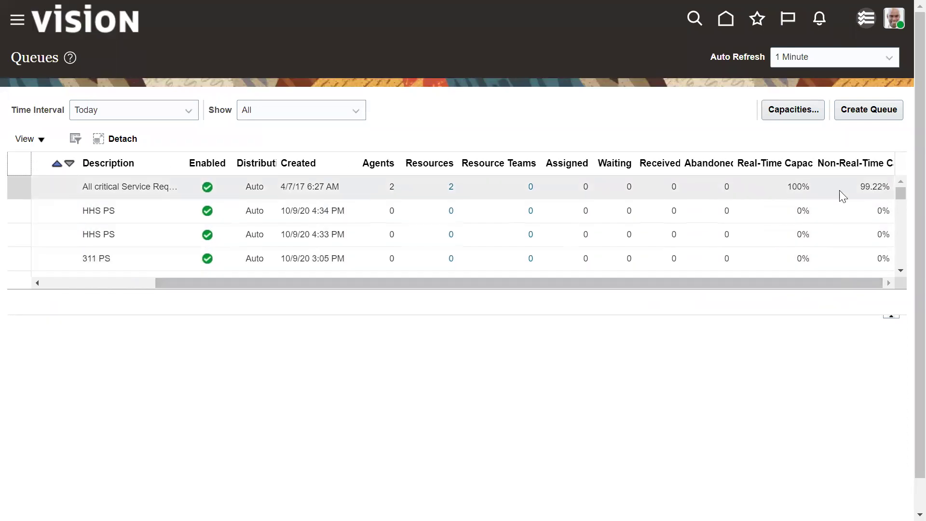
pyautogui.moveTo(821, 281); pyautogui.dragTo(542, 284)
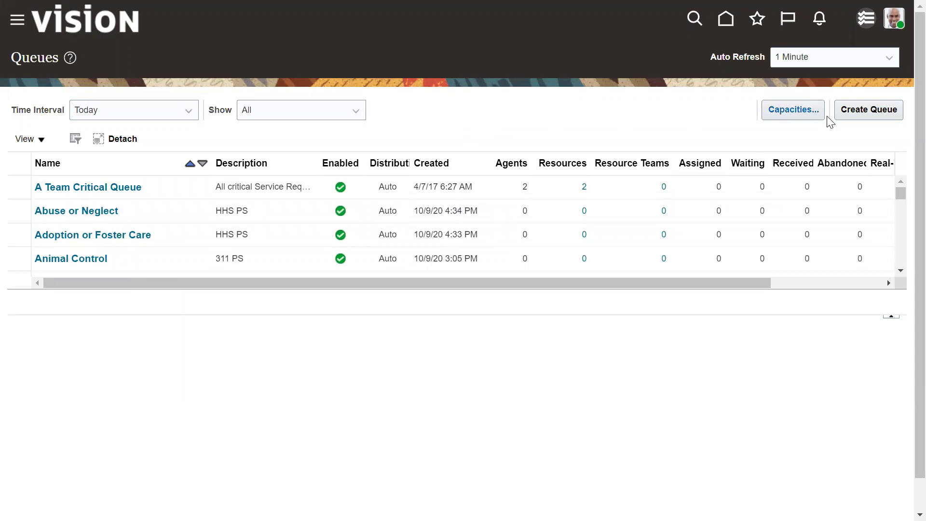
# - Start creating a new queue and name it Demo Queue SR 001
pyautogui.click(862, 113)
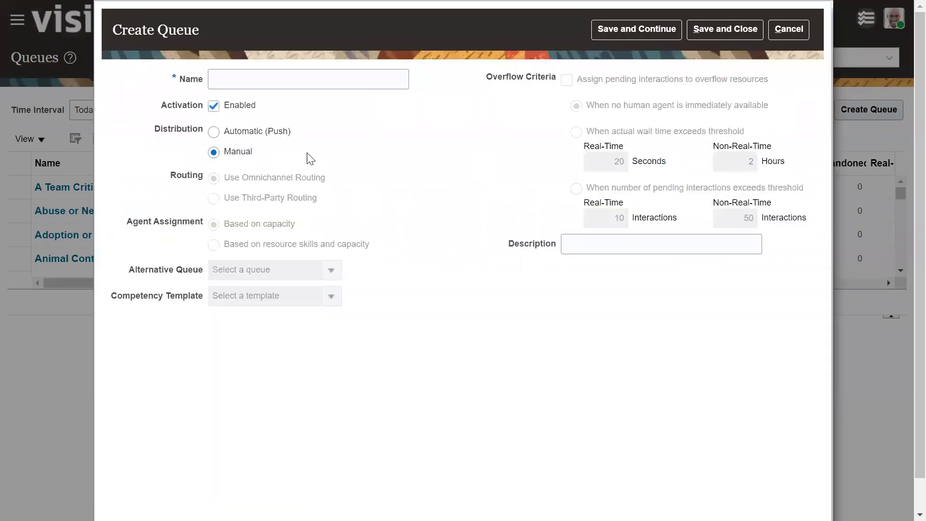
pyautogui.click(273, 74)
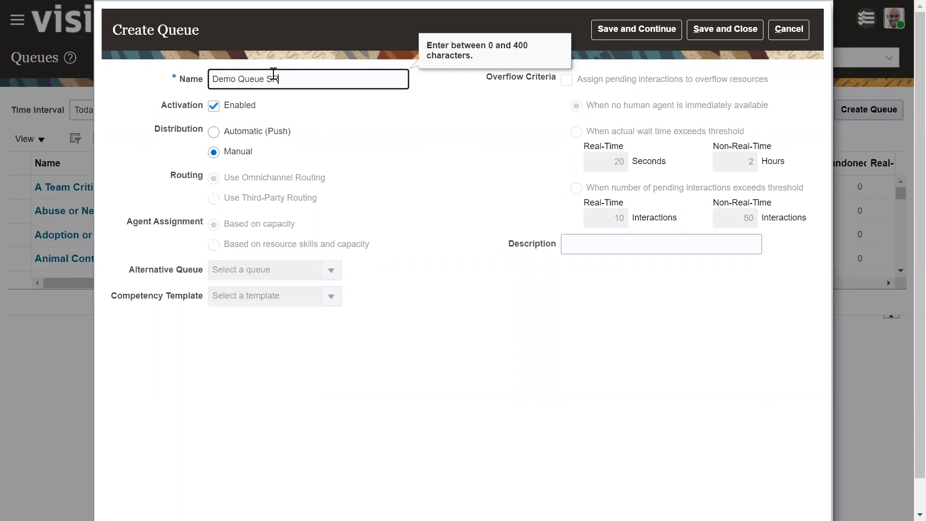
pyautogui.click(377, 141)
pyautogui.click(340, 84)
pyautogui.click(393, 154)
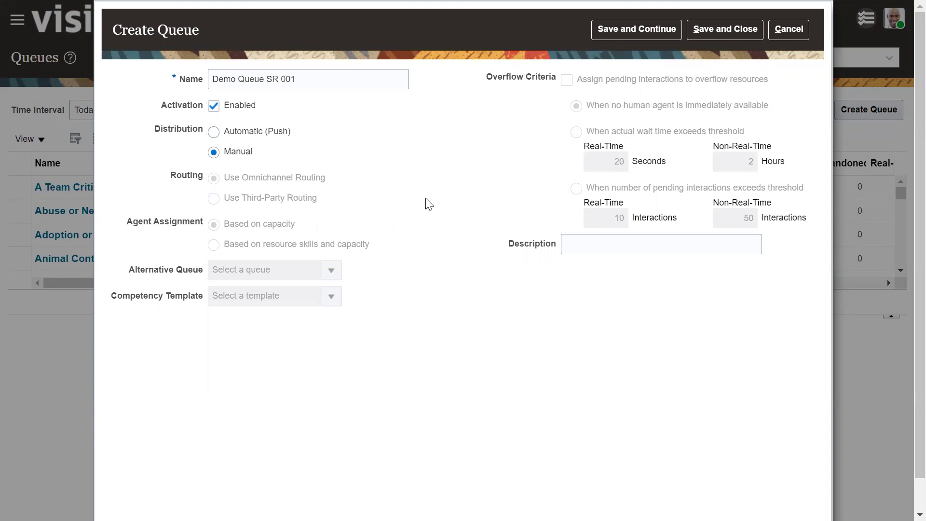
# - Set the queue's distribution to Automatic (Push) with omnichannel routing, and save it to continue with its details
pyautogui.click(225, 134)
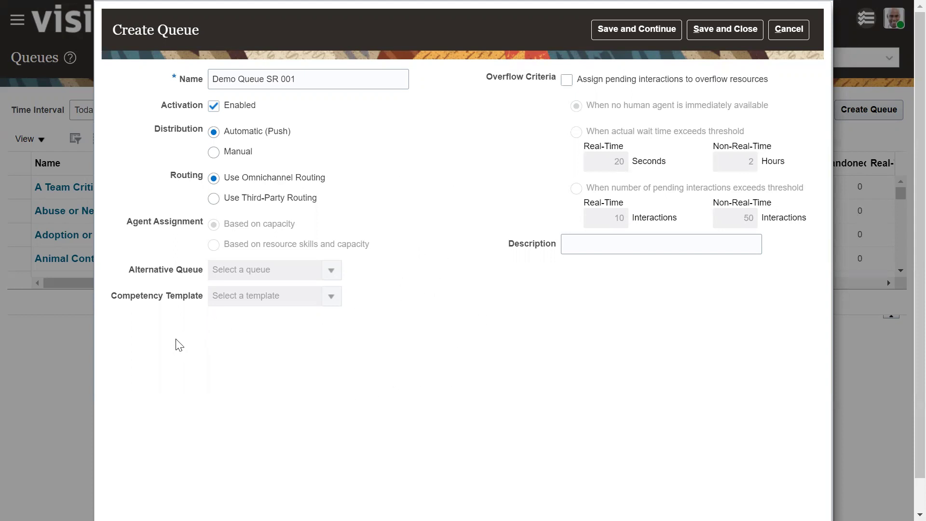
pyautogui.click(744, 29)
pyautogui.click(214, 178)
pyautogui.moveTo(216, 140)
pyautogui.click(627, 29)
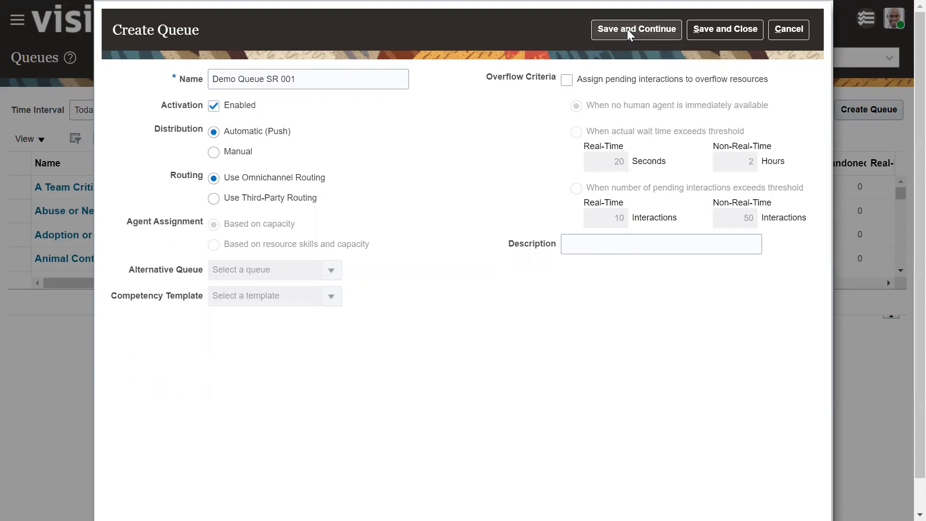
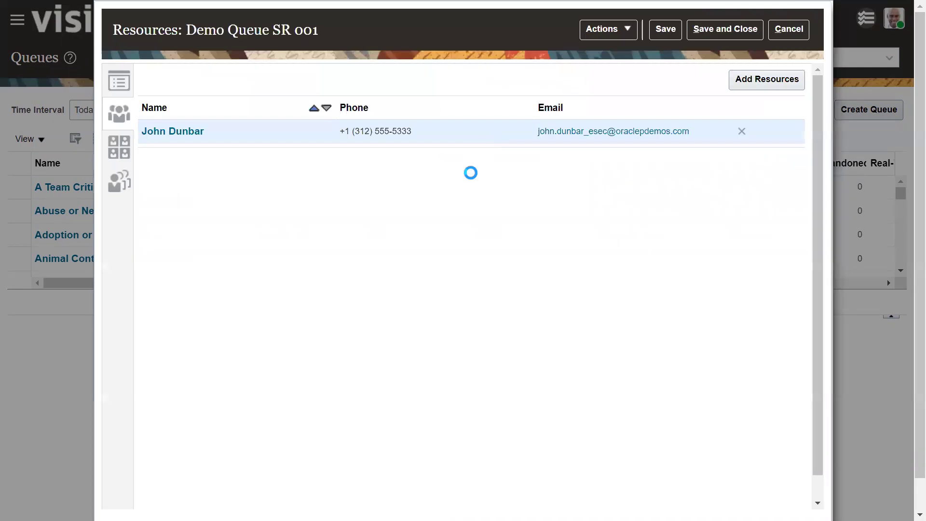
# - Start a new resource team for Demo Queue SR 001 and name it Resource Team oo1
pyautogui.click(129, 152)
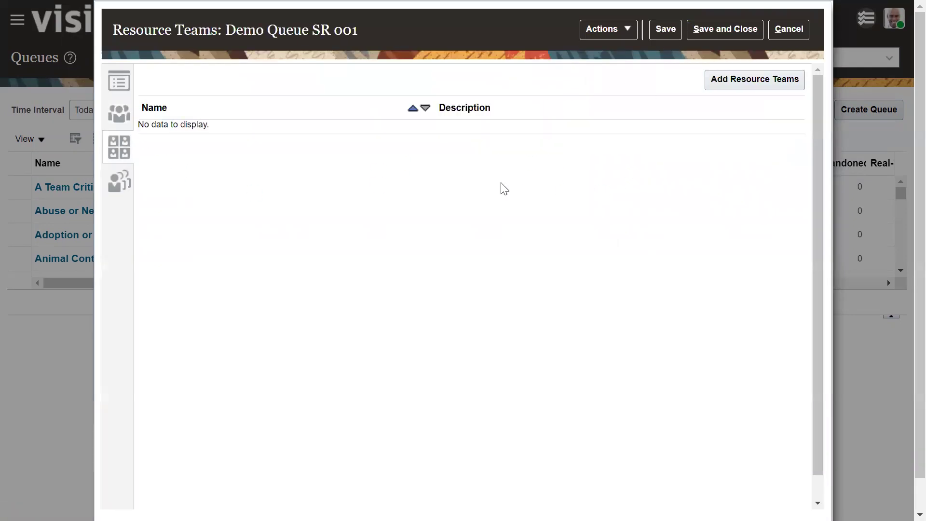
pyautogui.click(743, 83)
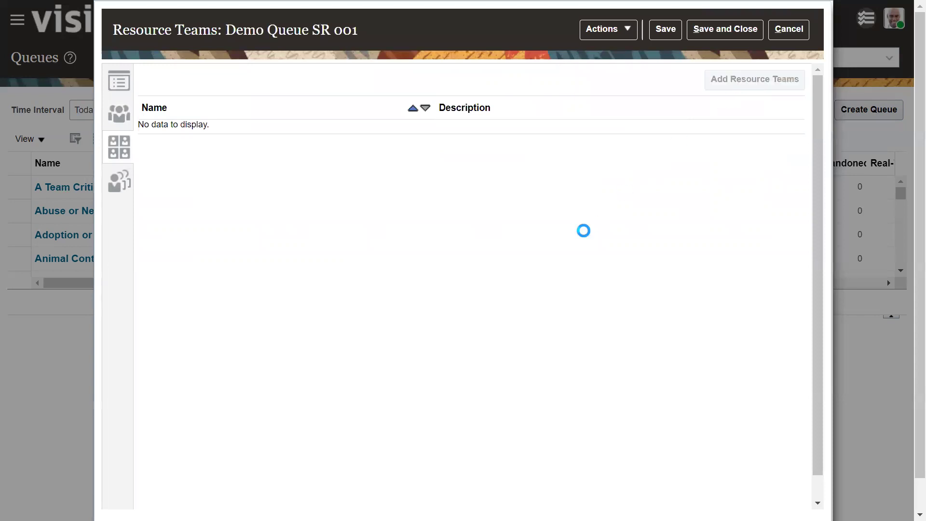
pyautogui.click(740, 156)
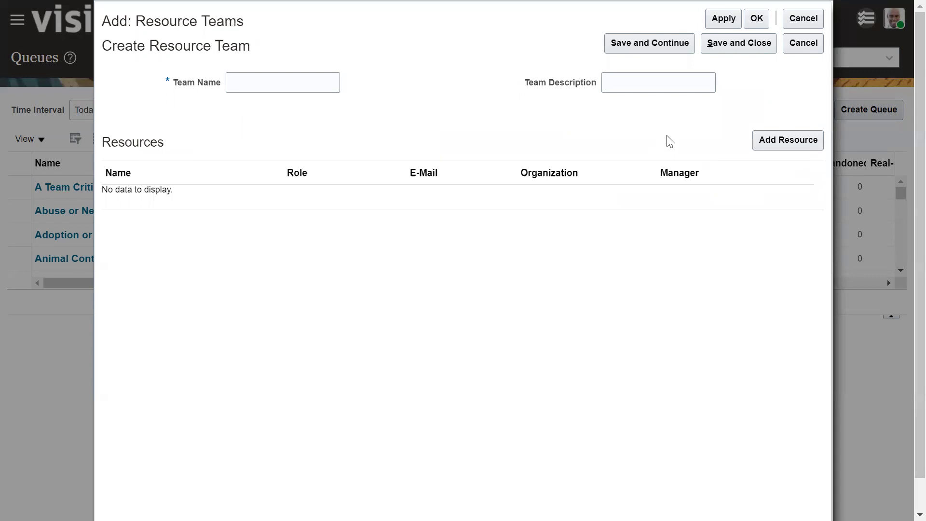
pyautogui.click(288, 86)
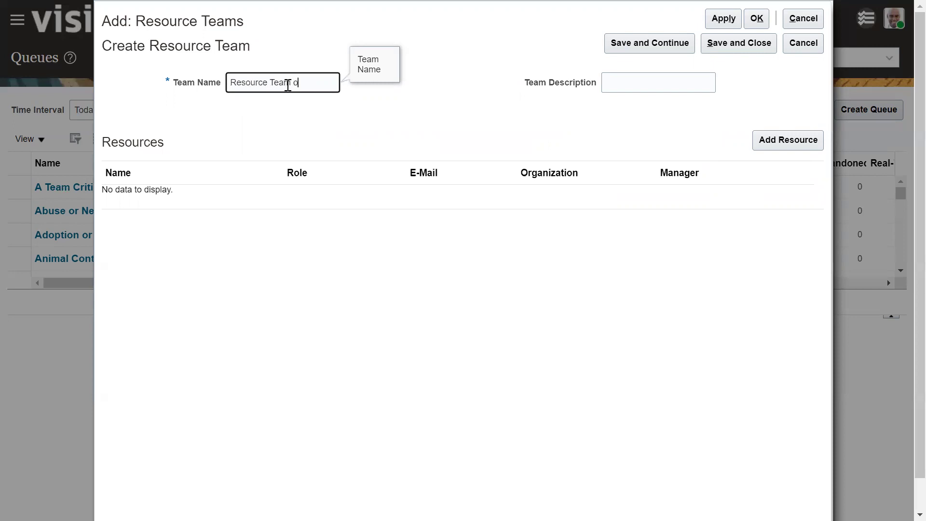
pyautogui.click(501, 102)
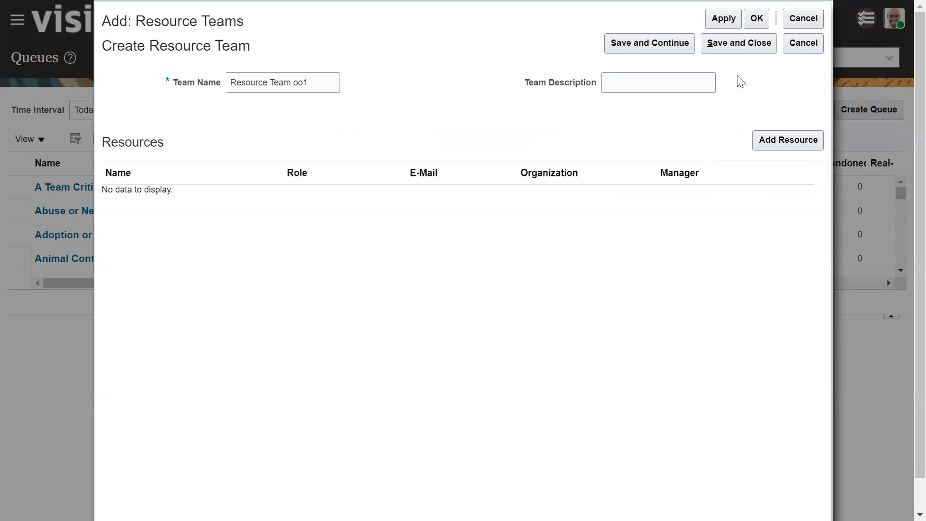
# - Add a marketing analyst as the new team's resource, and save and close the team
pyautogui.click(767, 139)
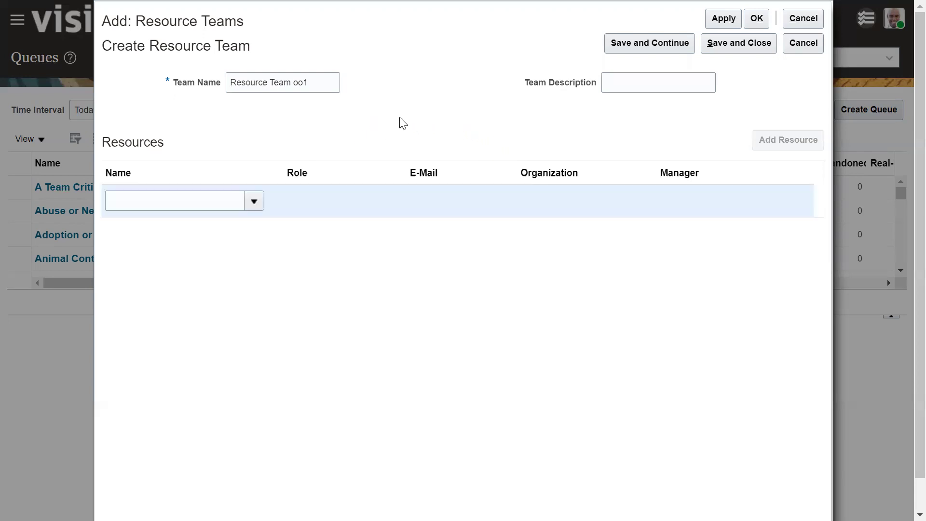
pyautogui.click(240, 203)
pyautogui.click(169, 210)
pyautogui.click(164, 227)
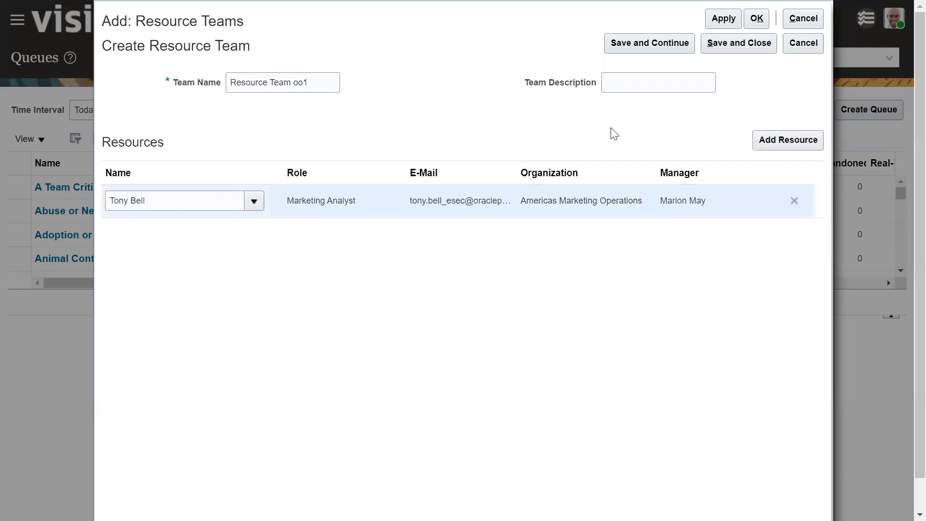
pyautogui.click(647, 41)
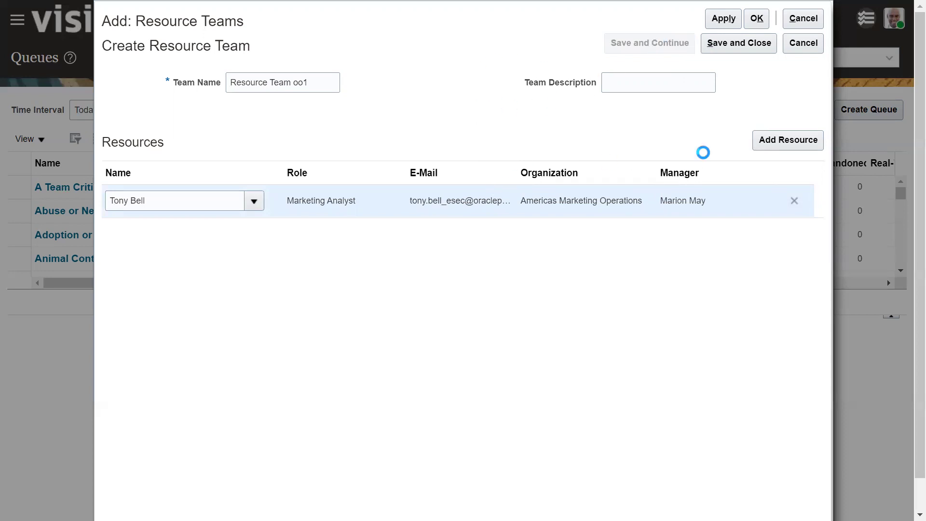
pyautogui.click(730, 49)
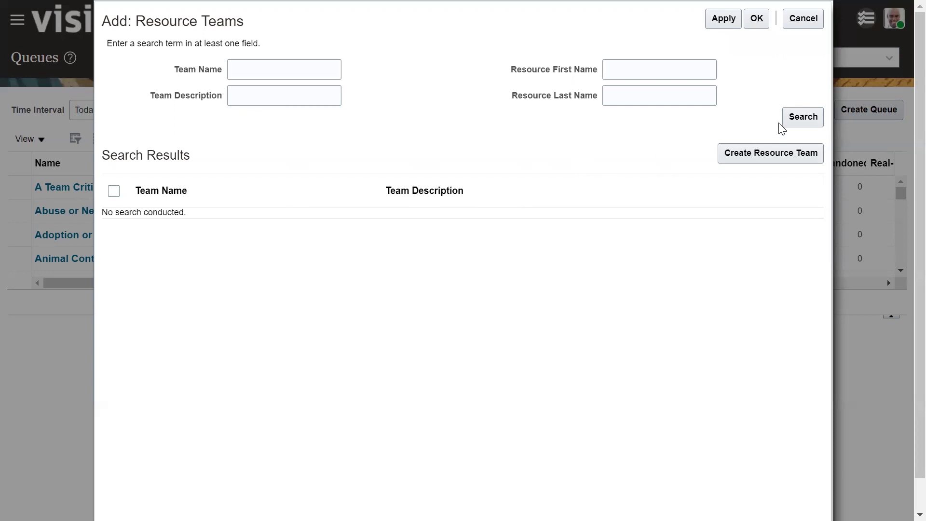
# - Search resource teams by the name Re and add Resource Team oo1 to the queue
pyautogui.click(796, 121)
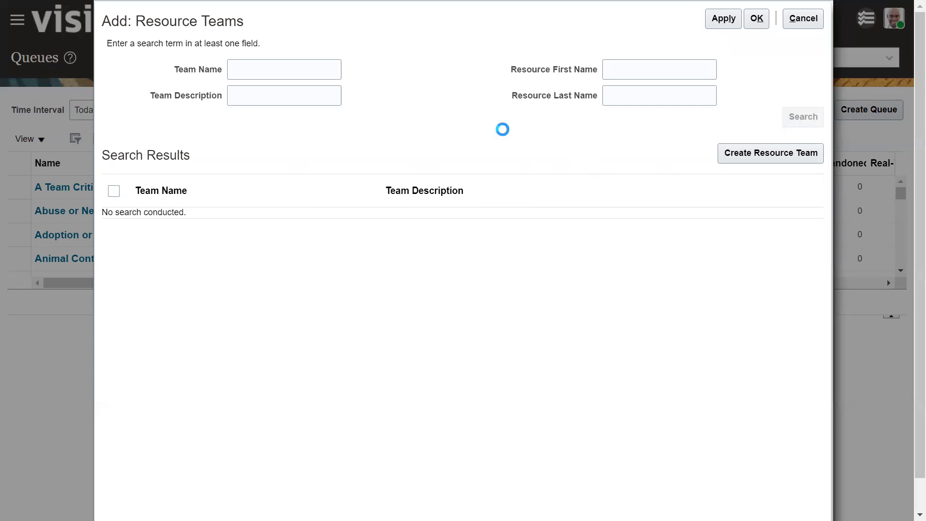
pyautogui.click(550, 154)
pyautogui.click(285, 73)
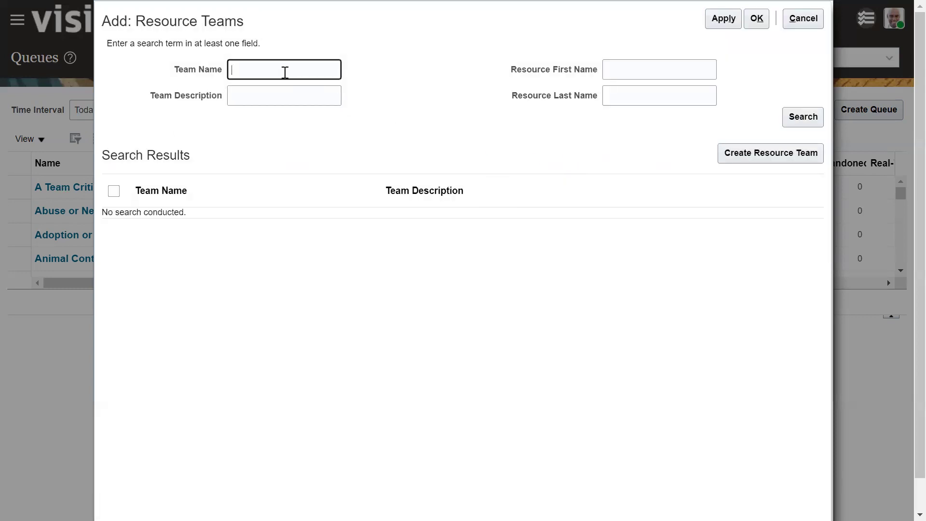
pyautogui.write('Re')
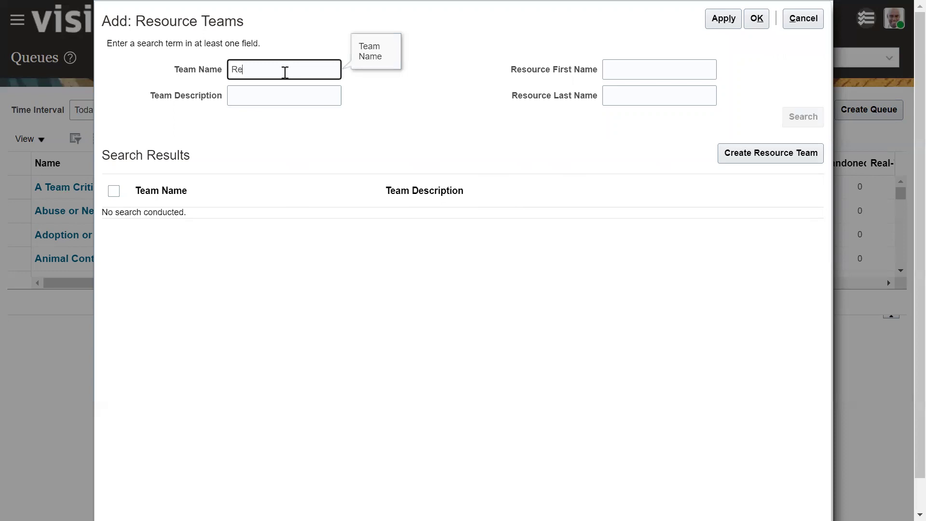
pyautogui.click(114, 224)
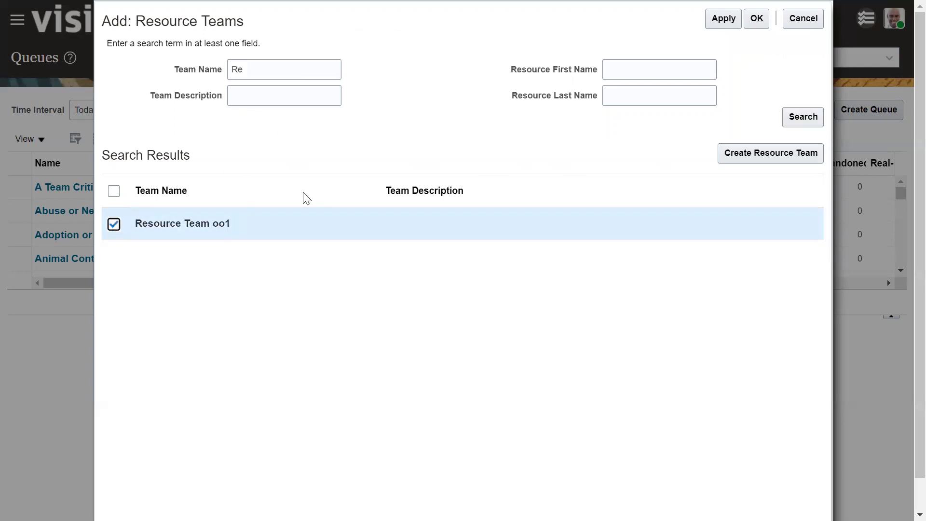
pyautogui.click(756, 19)
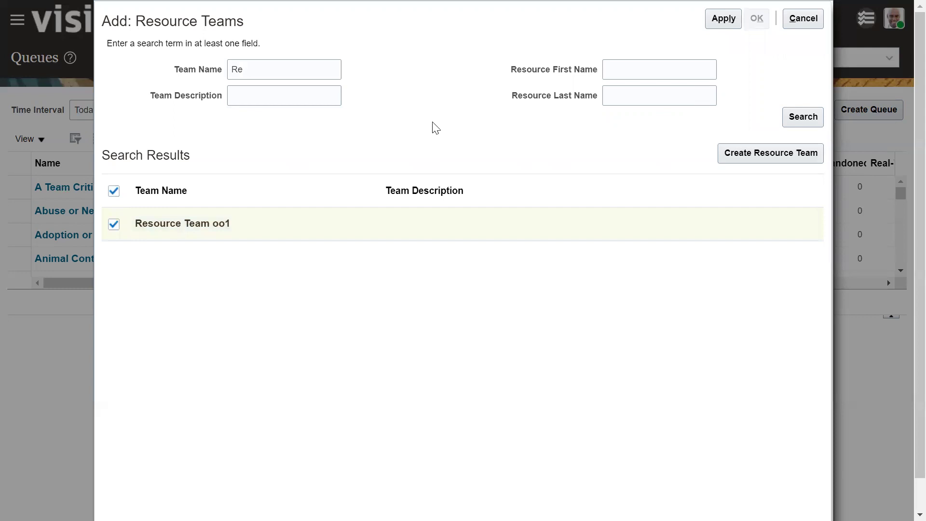
# - Add A Team Critical Queue to the overflow resources of Demo Queue SR 001
pyautogui.click(119, 182)
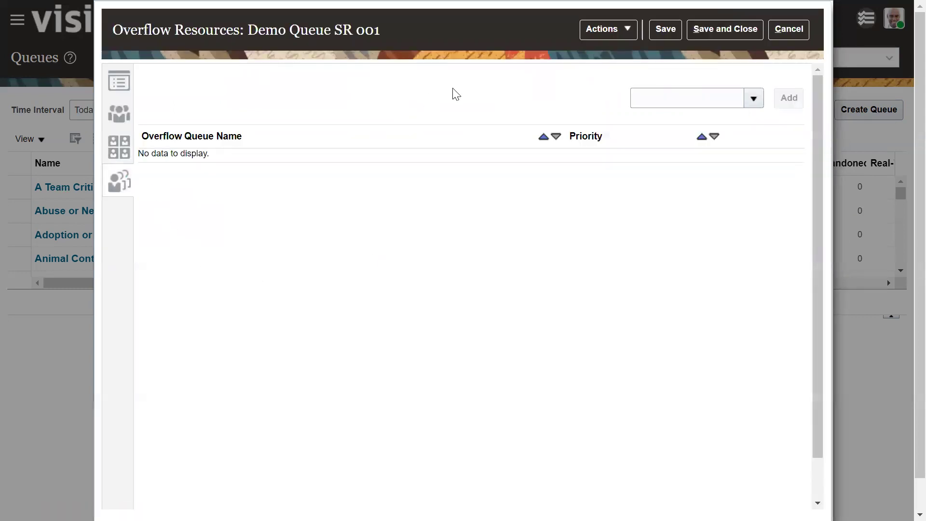
pyautogui.click(753, 99)
pyautogui.click(304, 214)
pyautogui.click(754, 98)
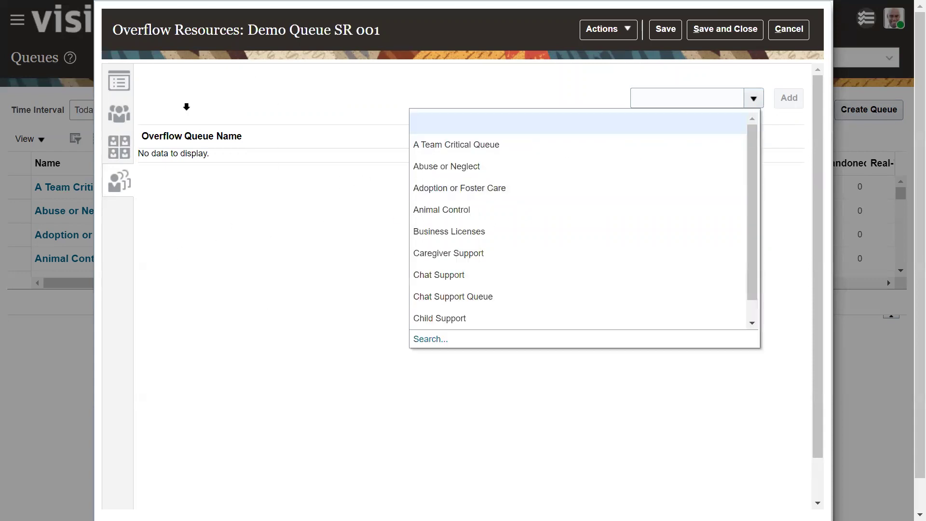
pyautogui.click(450, 144)
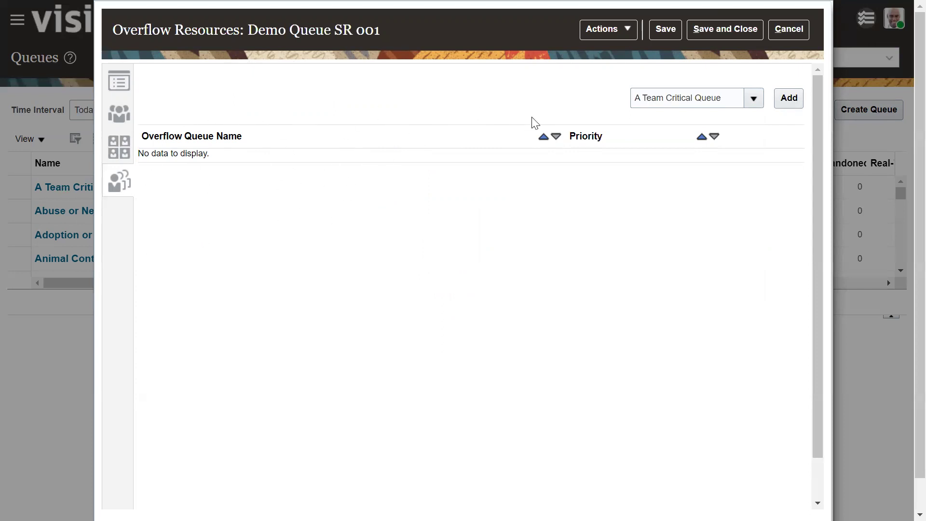
pyautogui.click(794, 98)
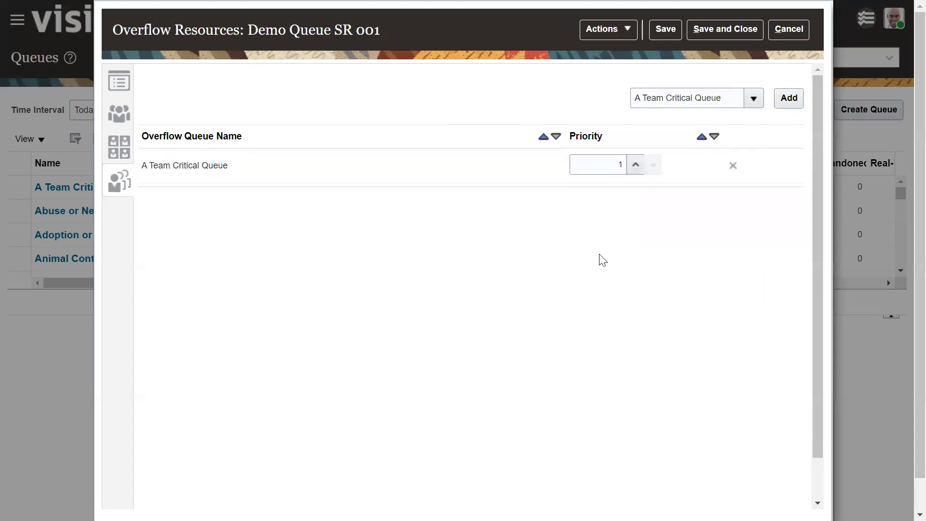
# - Save and close Demo Queue SR 001
pyautogui.click(665, 30)
pyautogui.click(712, 28)
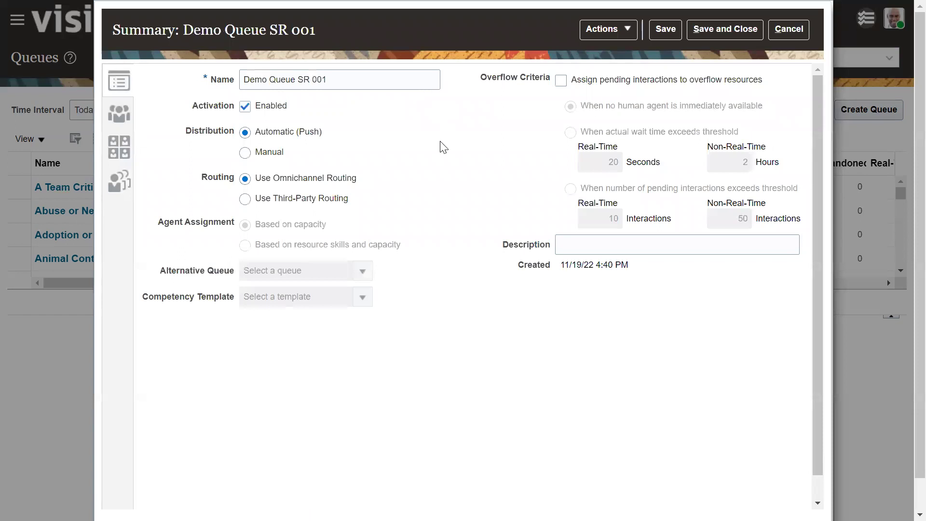
pyautogui.click(718, 30)
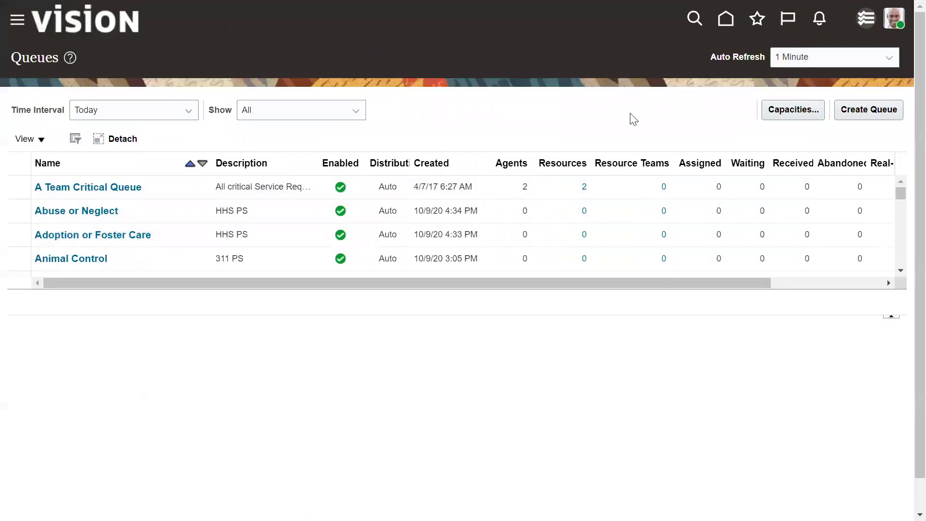
# - Open the agent capacities for editing and view the options for selecting agents
pyautogui.click(800, 111)
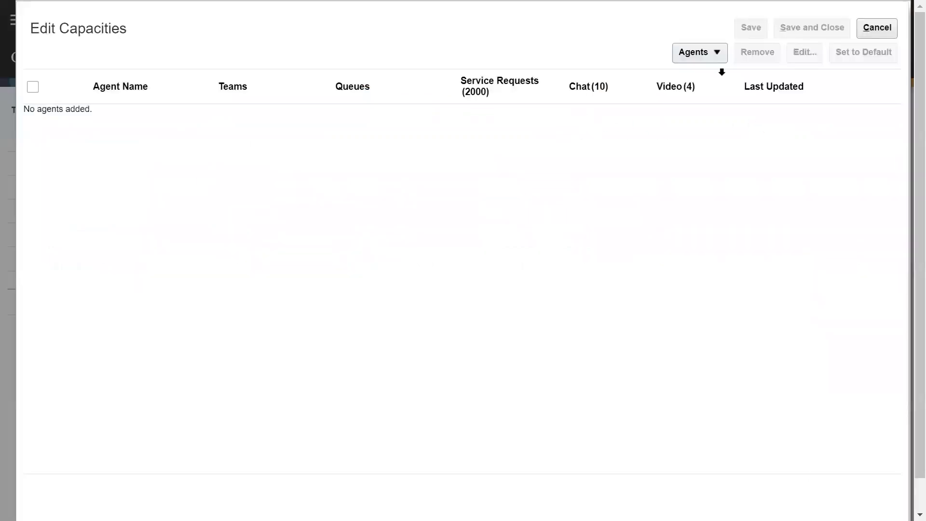
pyautogui.click(718, 53)
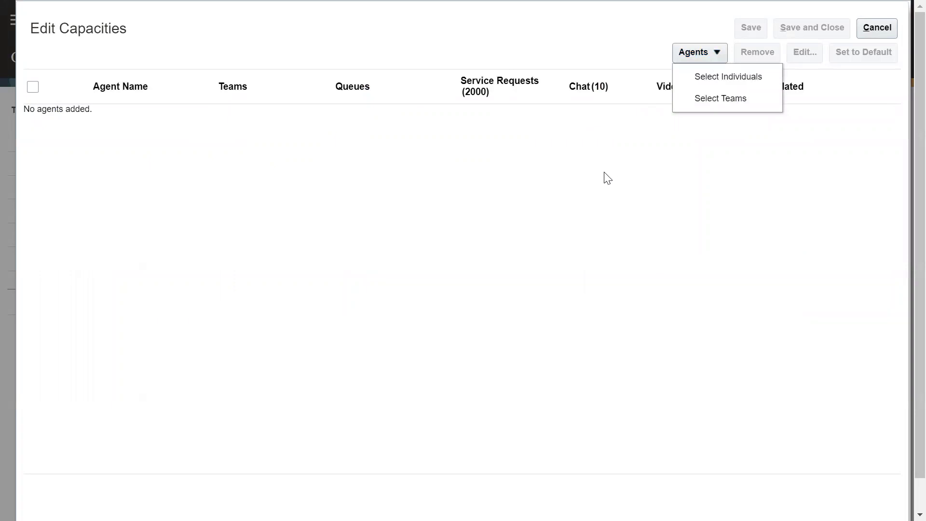
pyautogui.click(443, 45)
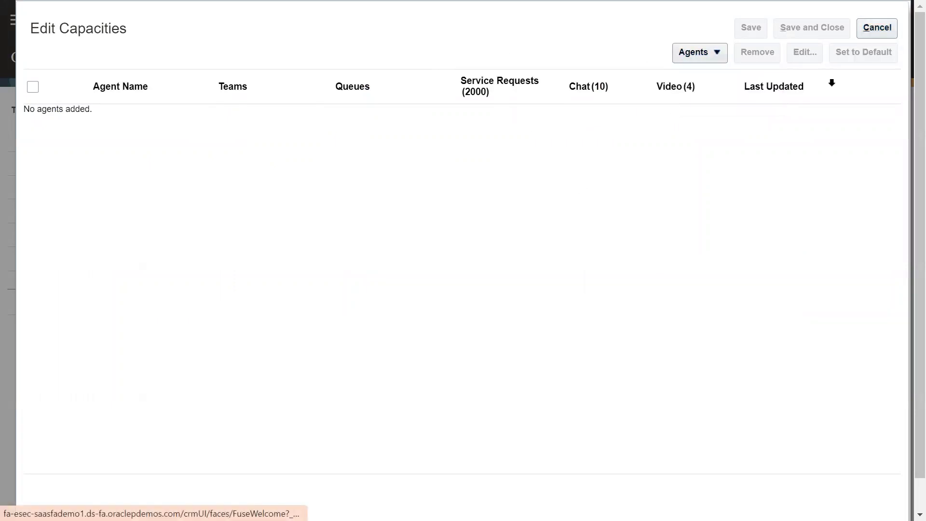
# - Cancel the capacities editing and examine the real-time and non-real-time capacity columns of the queue list
pyautogui.click(871, 26)
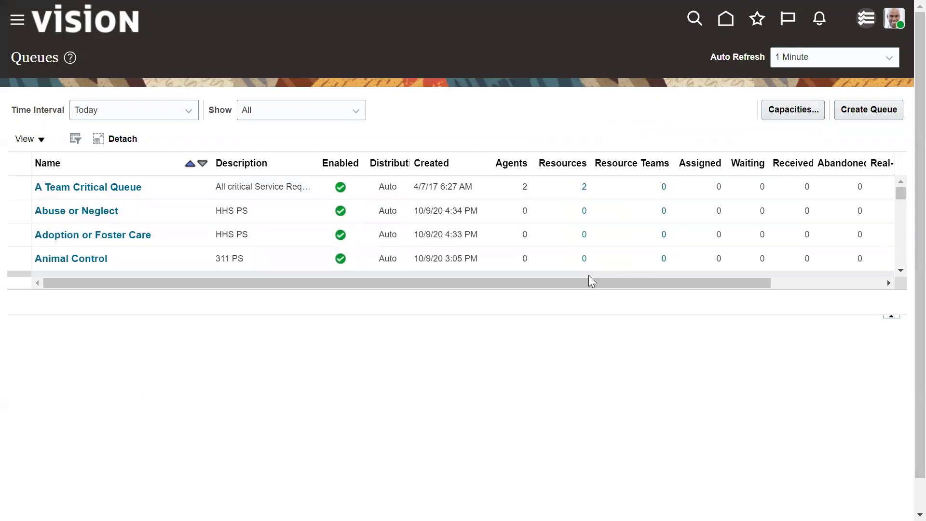
pyautogui.moveTo(584, 284); pyautogui.dragTo(752, 289)
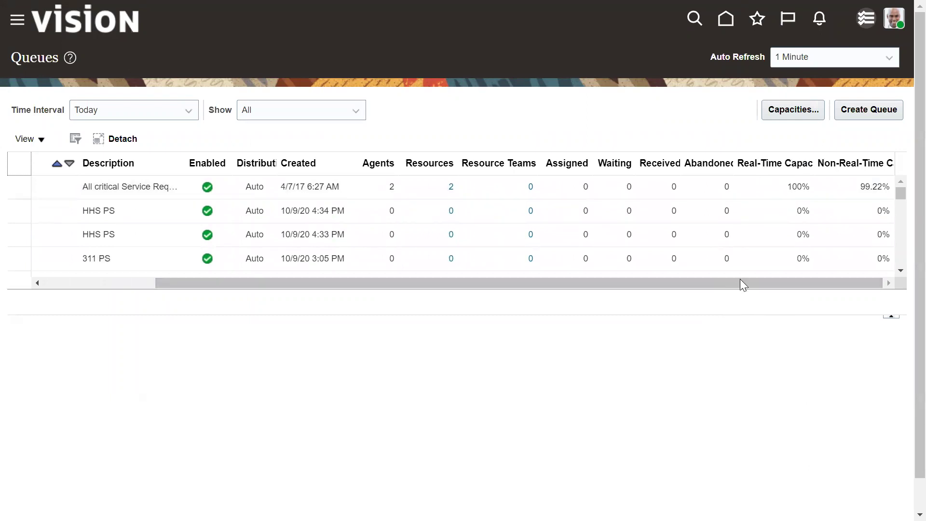
pyautogui.click(791, 189)
pyautogui.moveTo(543, 285); pyautogui.dragTo(252, 323)
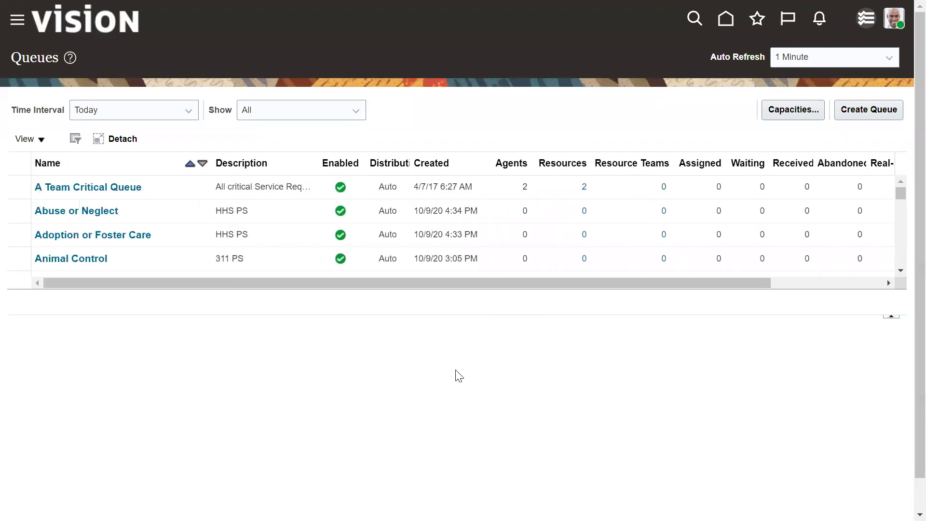
pyautogui.moveTo(459, 285); pyautogui.dragTo(808, 287)
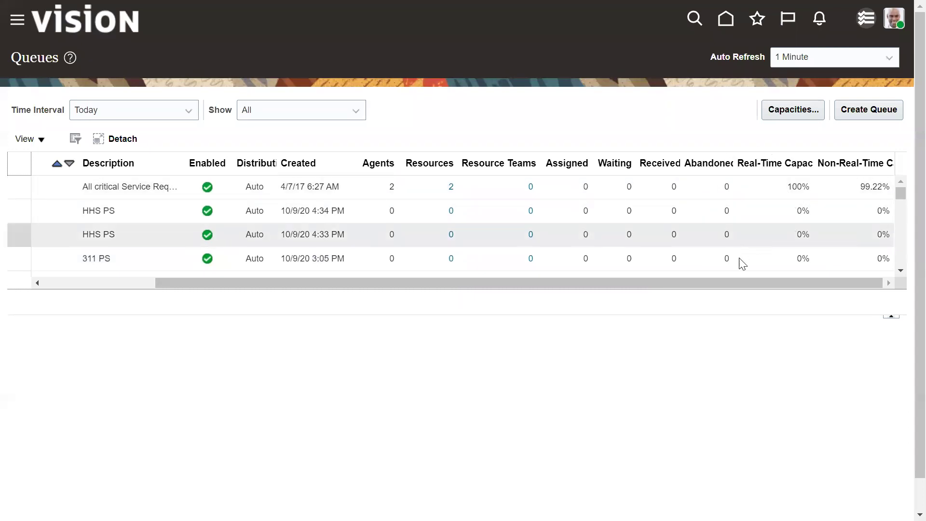
pyautogui.moveTo(702, 283); pyautogui.dragTo(405, 302)
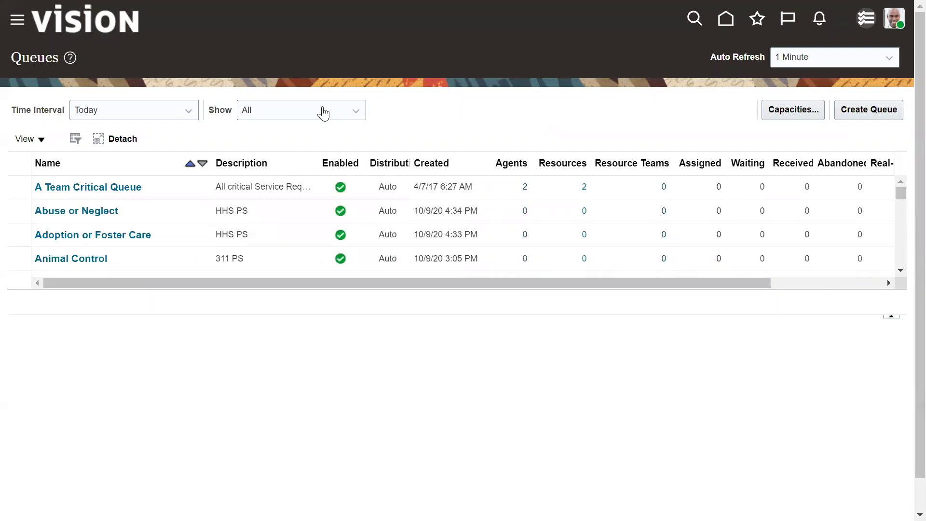
pyautogui.click(17, 24)
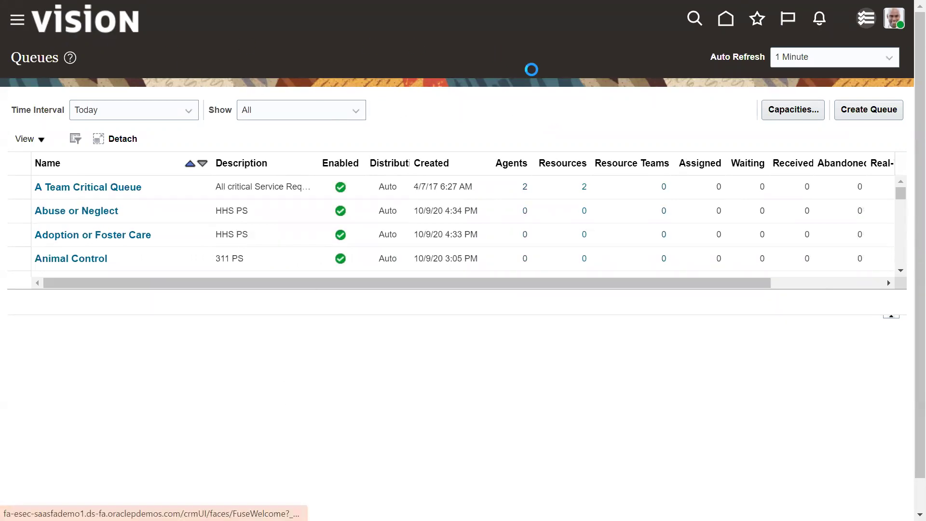
pyautogui.click(627, 116)
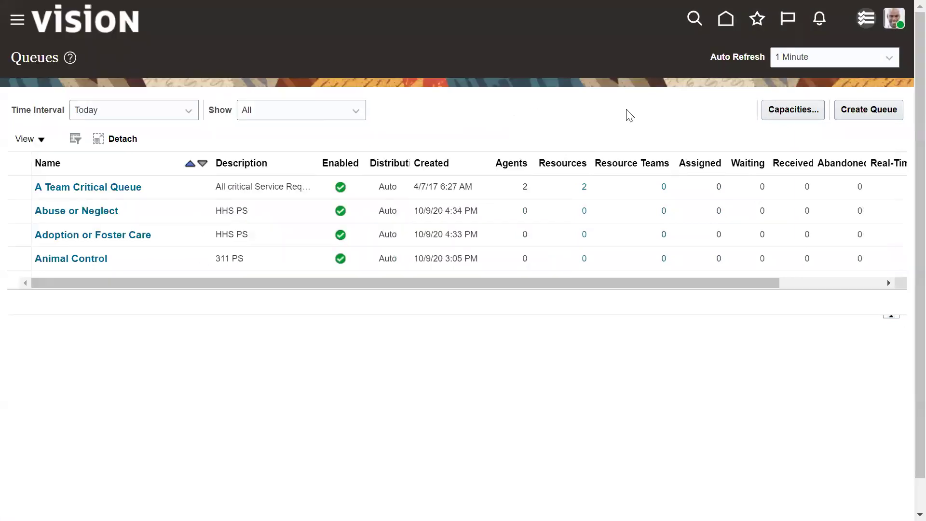
pyautogui.click(866, 27)
# - Look through the whole queue list down to its last entries and return to its start
pyautogui.scroll(-5, 136, 240)
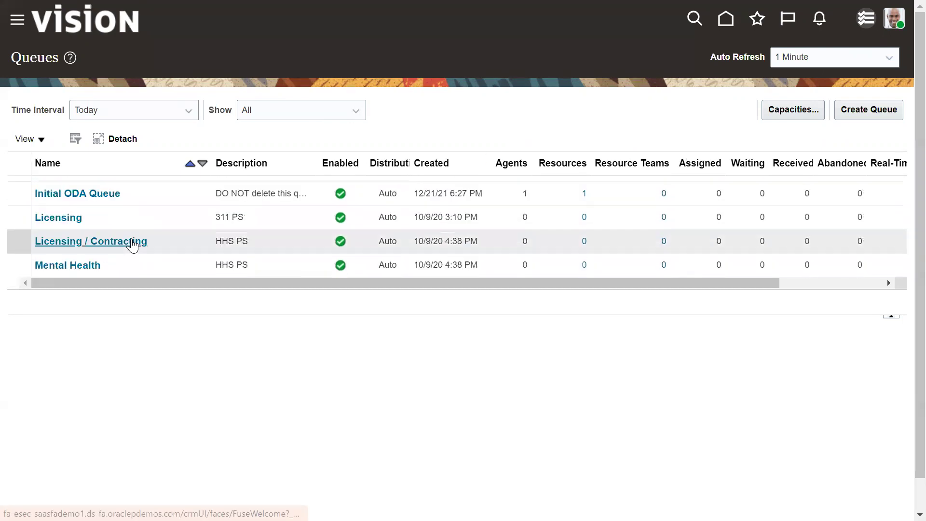
pyautogui.scroll(-5, 144, 243)
pyautogui.scroll(-2, 144, 216)
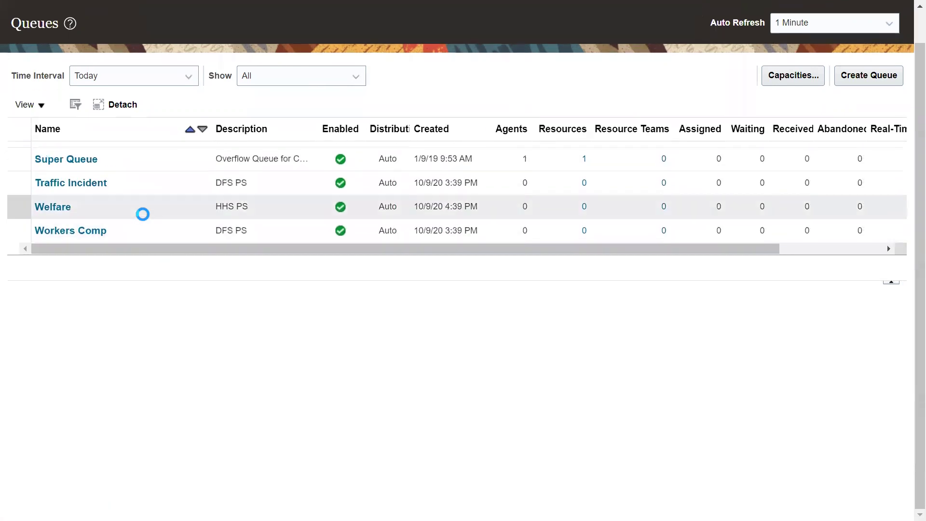
pyautogui.scroll(10, 144, 216)
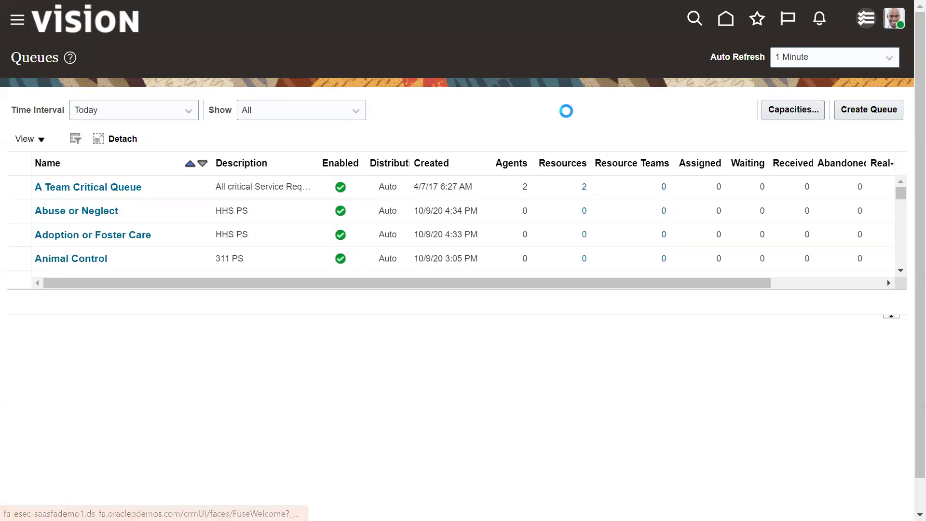
pyautogui.click(536, 123)
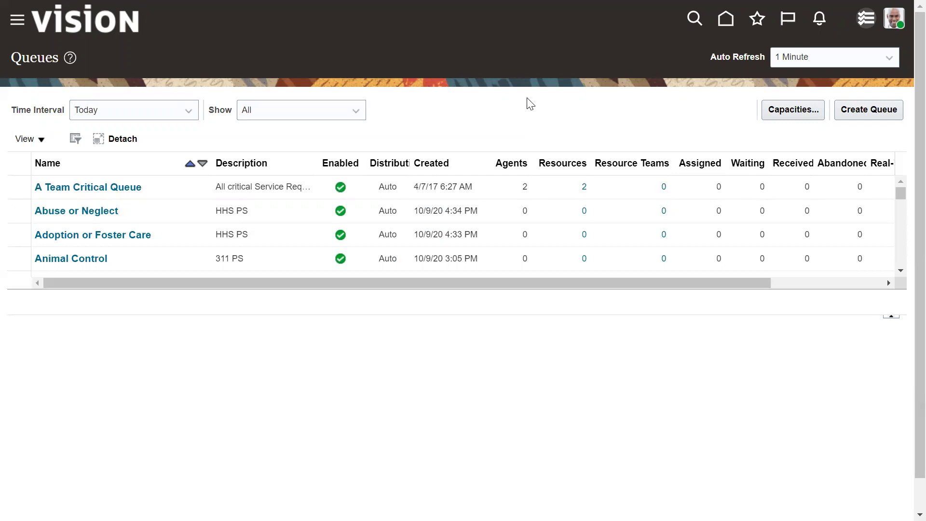
pyautogui.click(890, 28)
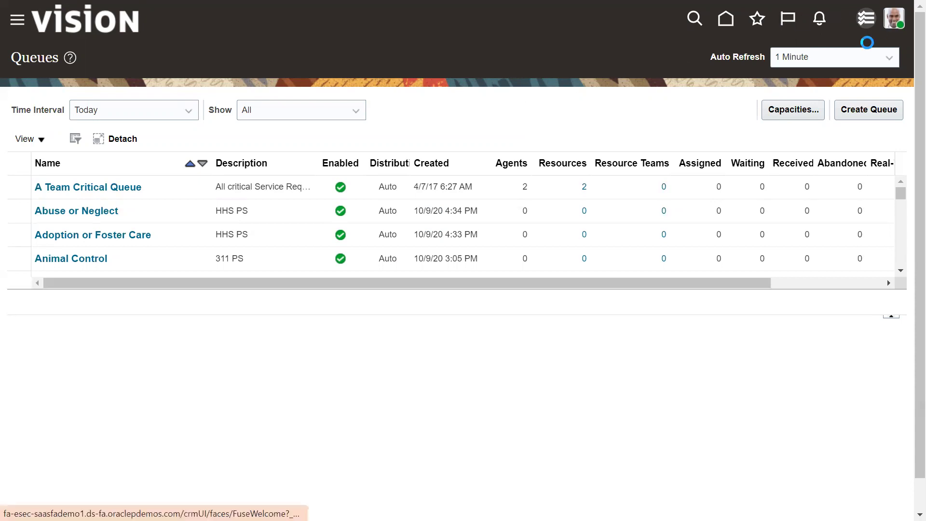
pyautogui.click(518, 111)
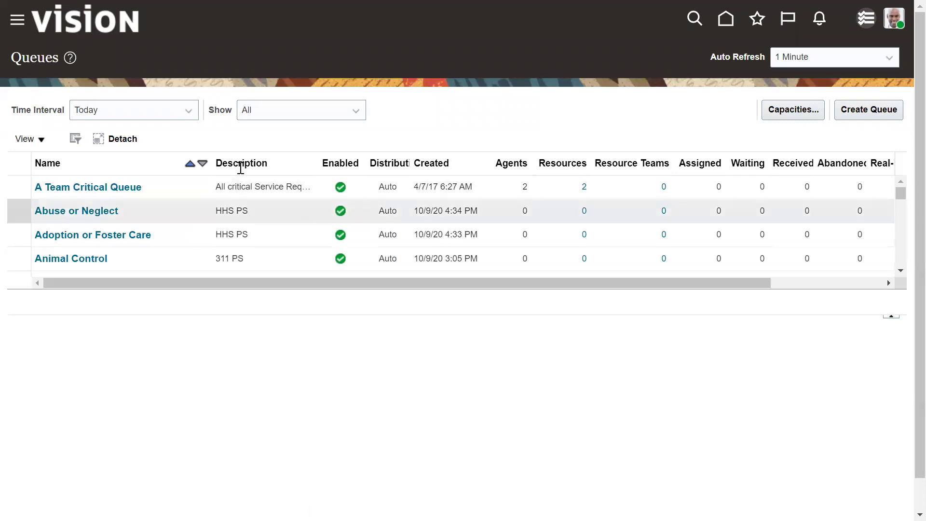
# - Go to the service requests and open the ABC Datacenter Inquiry request to view its summary
pyautogui.click(17, 19)
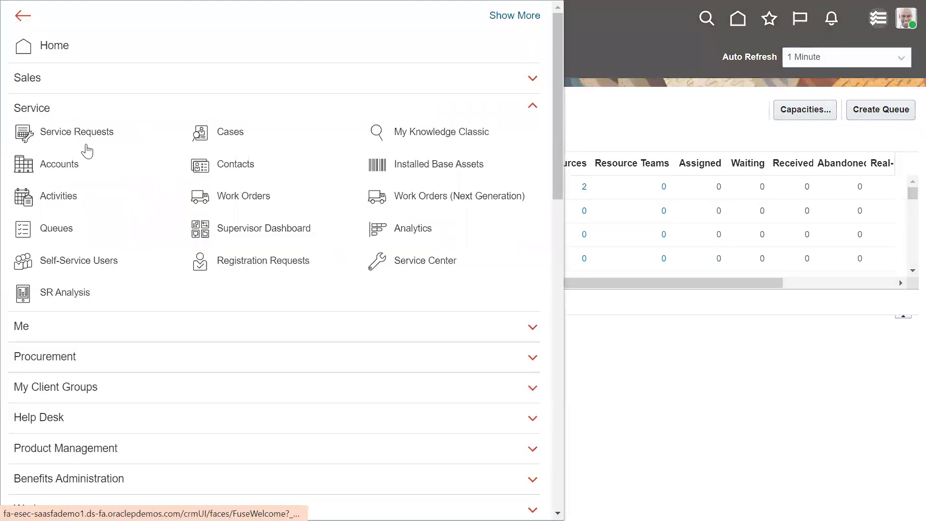
pyautogui.click(66, 132)
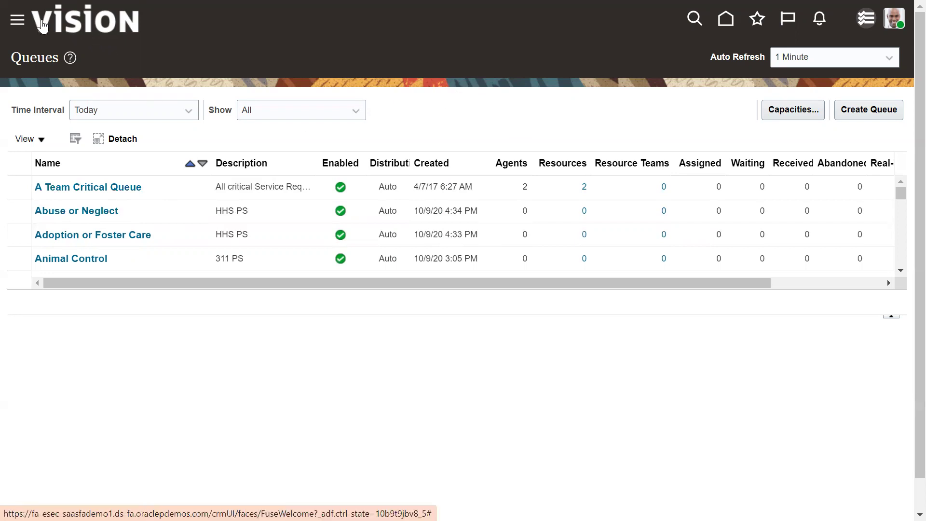
pyautogui.click(22, 22)
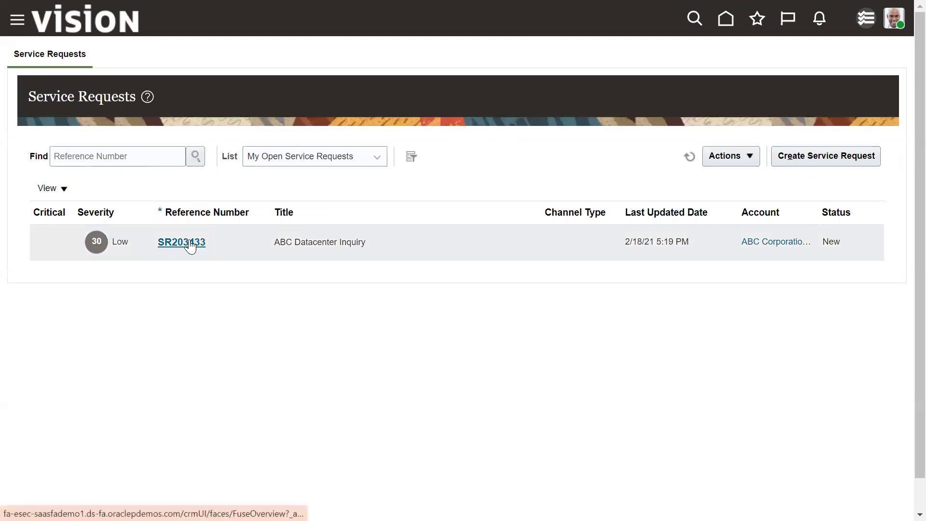
pyautogui.click(188, 242)
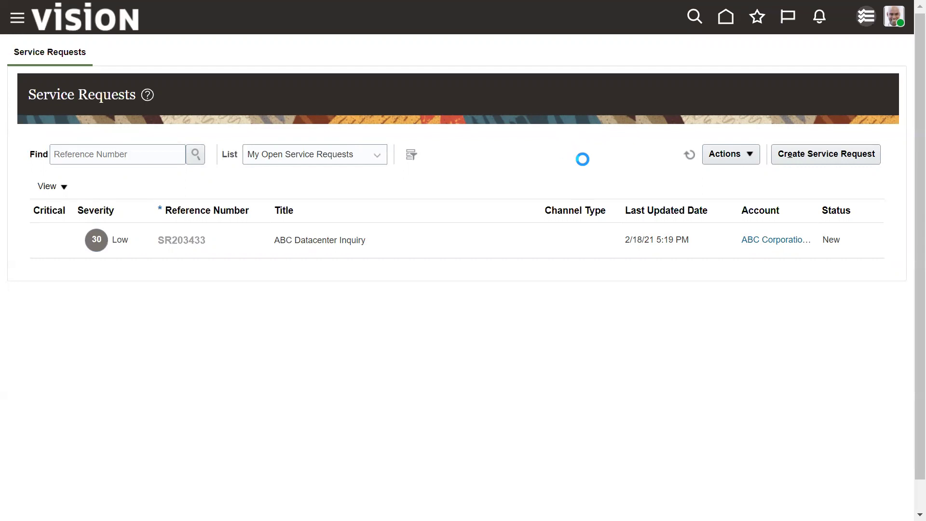
pyautogui.scroll(-1, 555, 171)
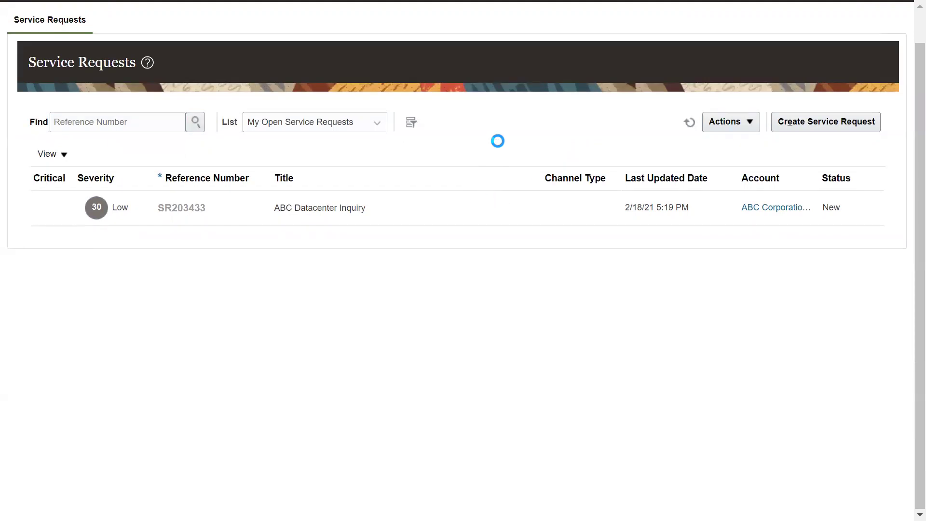
pyautogui.scroll(-1, 513, 169)
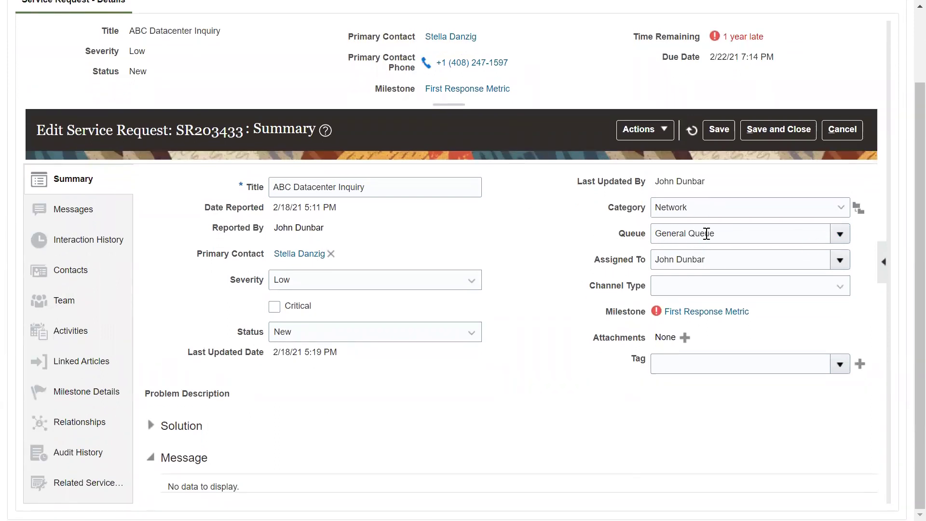
# - View the queue selection options of the ABC Datacenter Inquiry request and leave it without saving
pyautogui.click(683, 237)
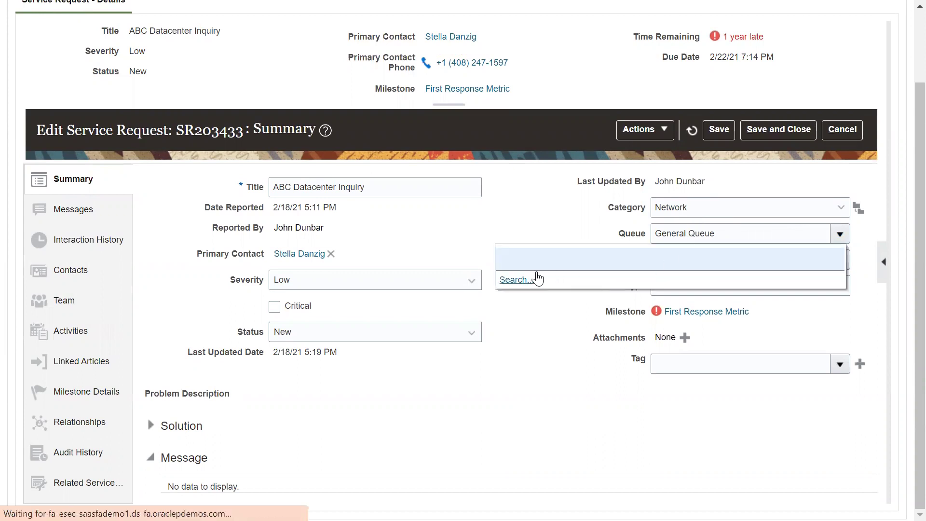
pyautogui.click(586, 218)
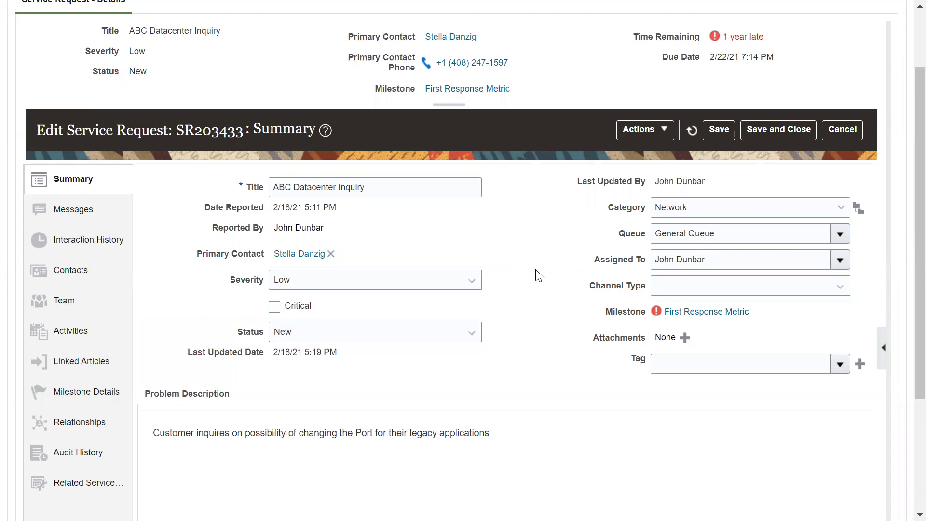
pyautogui.click(842, 131)
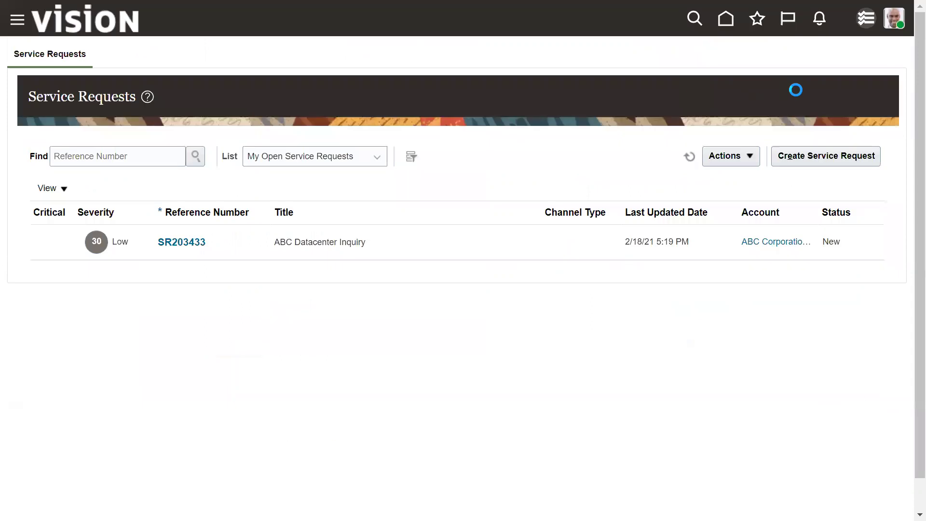
# - Go to the setup area and open its search page for setup tasks
pyautogui.click(899, 16)
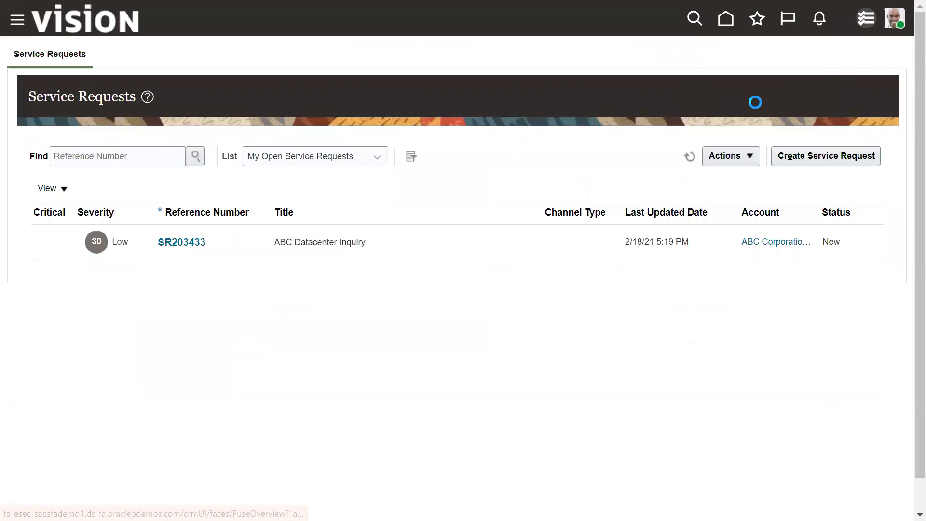
pyautogui.click(641, 271)
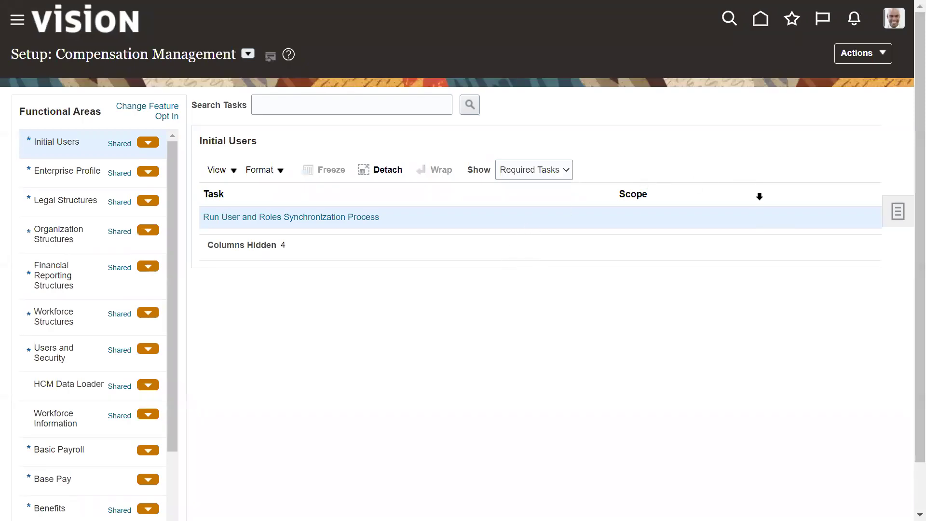
pyautogui.click(900, 212)
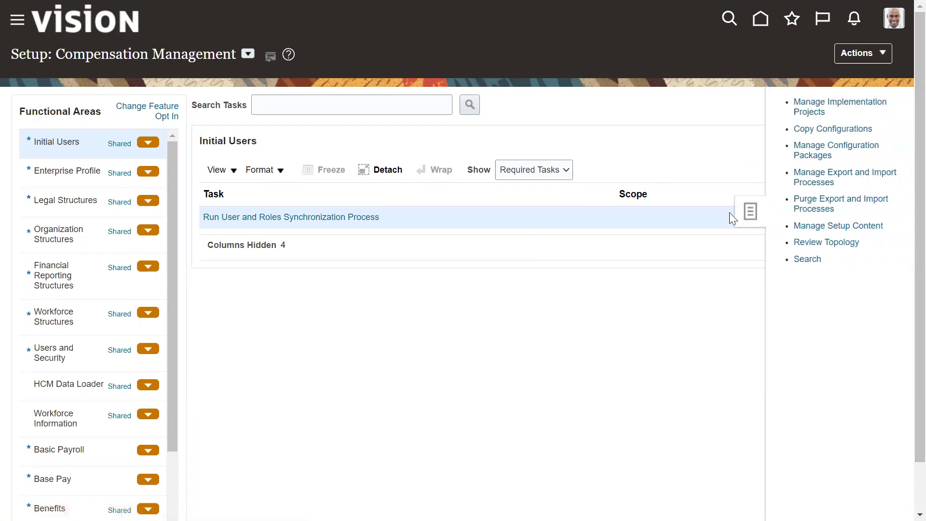
pyautogui.click(802, 260)
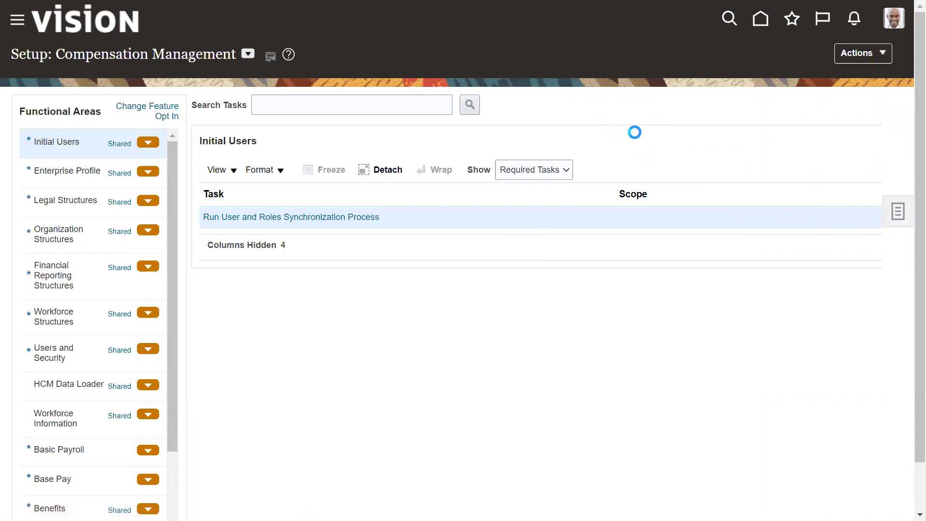
# - Search the setup tasks for "Manage Service Assign" and open Manage Service Assignment Rules
pyautogui.click(384, 107)
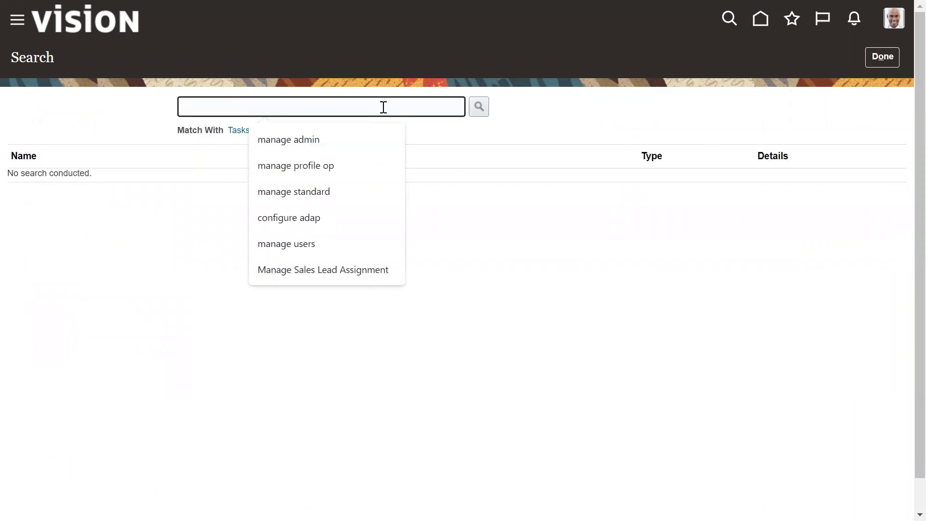
pyautogui.write('Manage Ser')
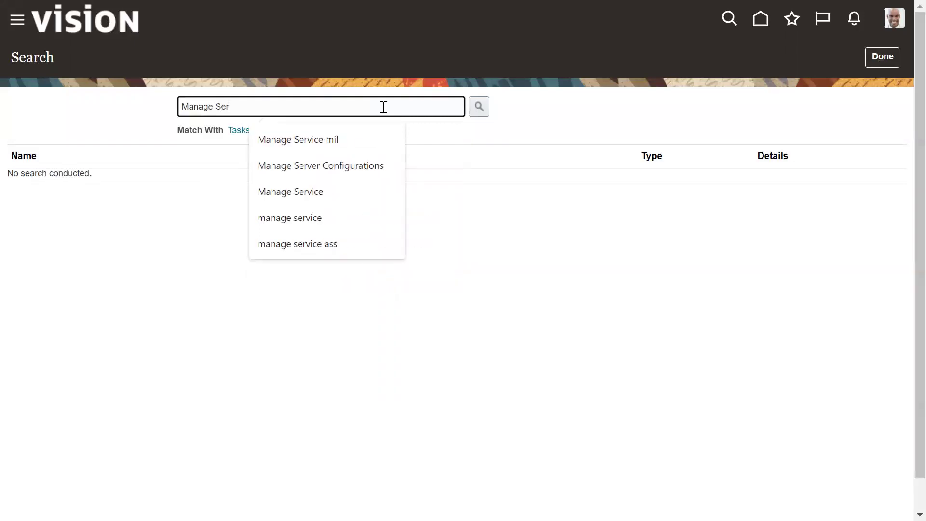
pyautogui.write('vic')
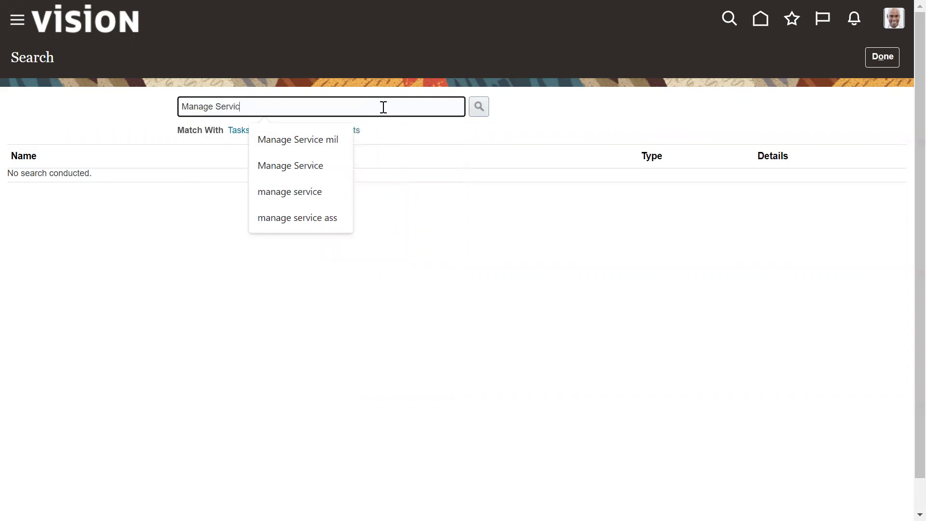
pyautogui.write('e Assign')
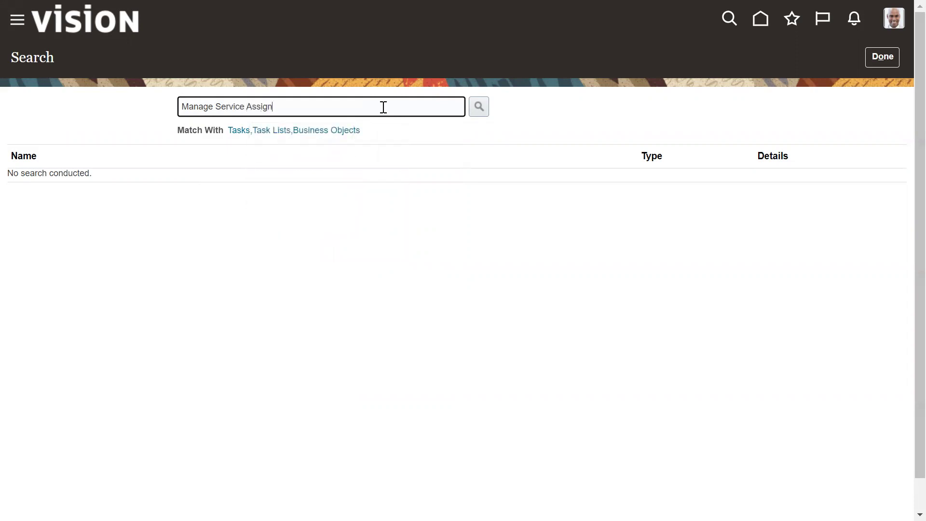
pyautogui.press('Return')
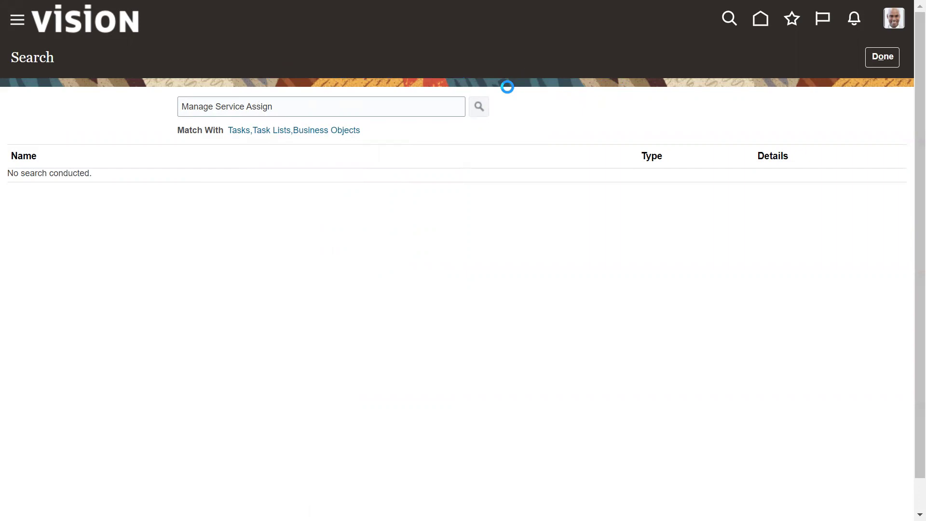
pyautogui.click(98, 205)
pyautogui.click(99, 205)
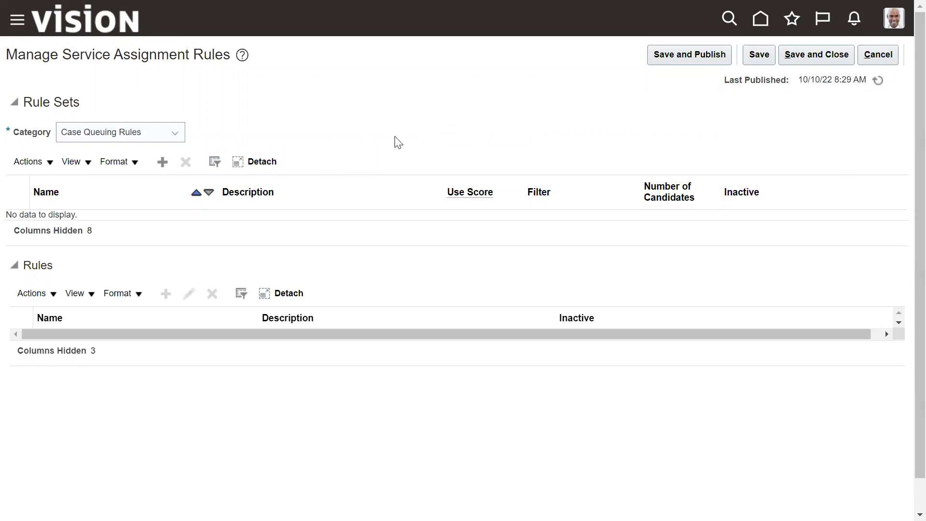
# - View the rule sets in the Generic Queuing Rules category, and switch the category to Service Request Queuing Rules
pyautogui.click(82, 139)
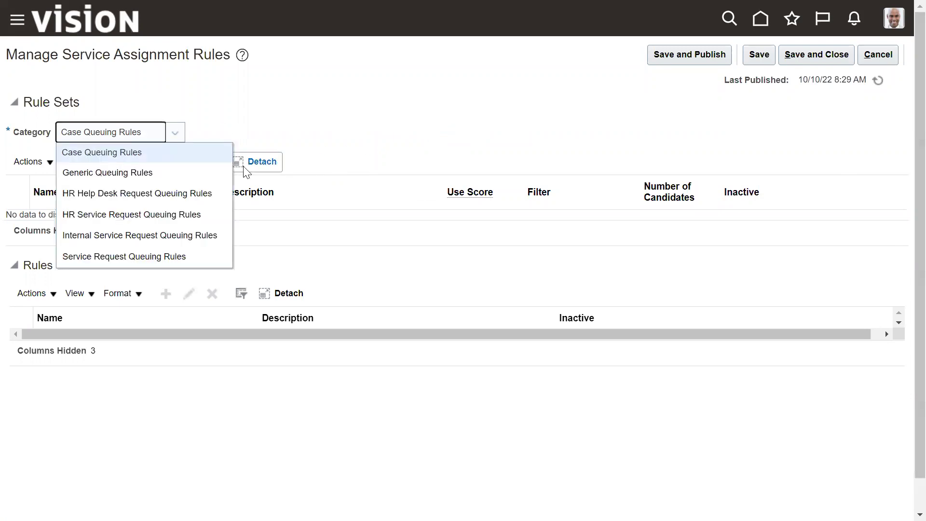
pyautogui.click(102, 176)
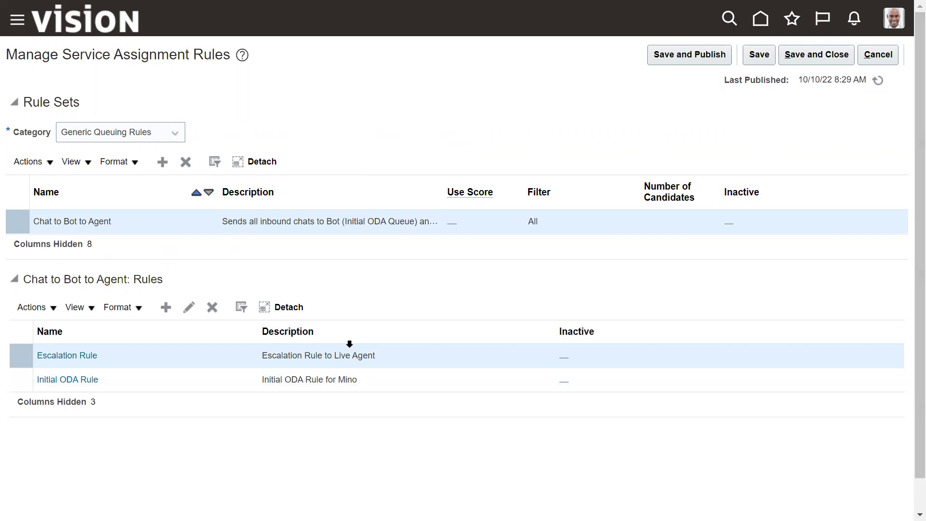
pyautogui.click(132, 141)
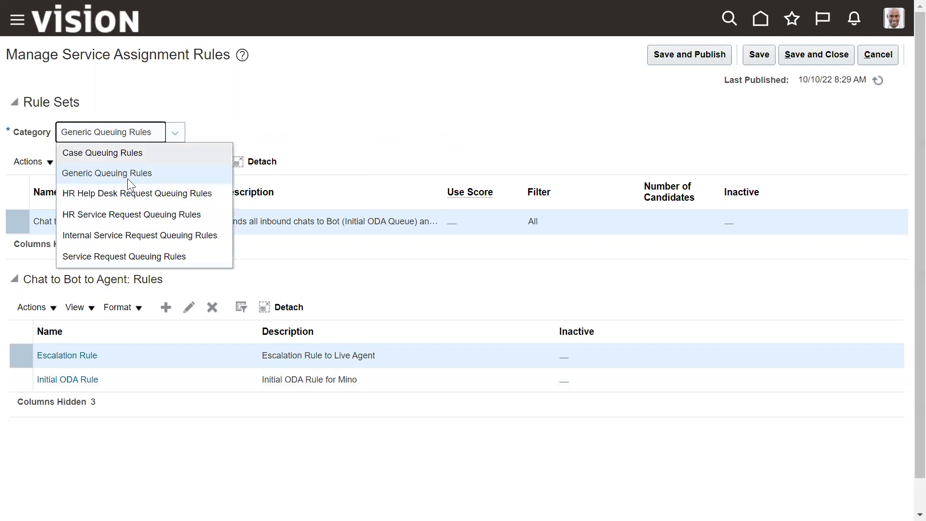
pyautogui.click(128, 256)
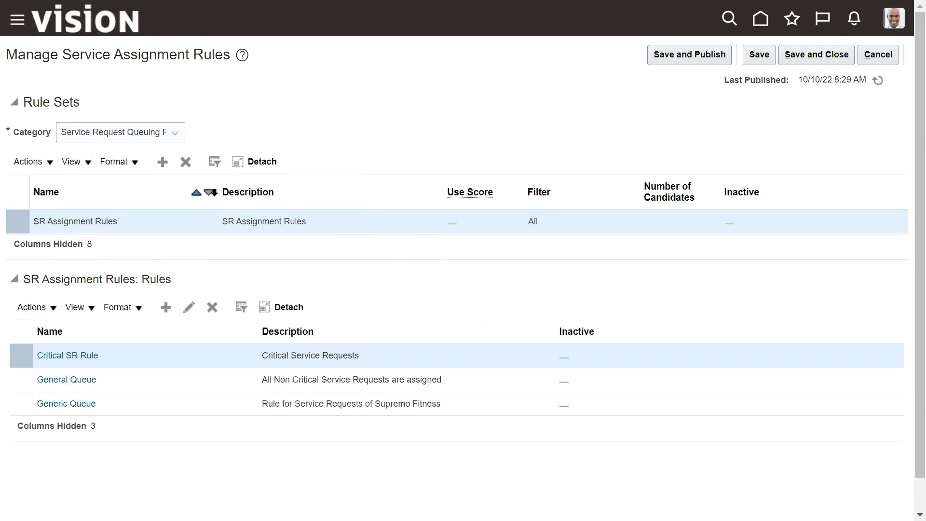
# - Mark the existing SR Assignment Rules rule set as inactive
pyautogui.click(240, 212)
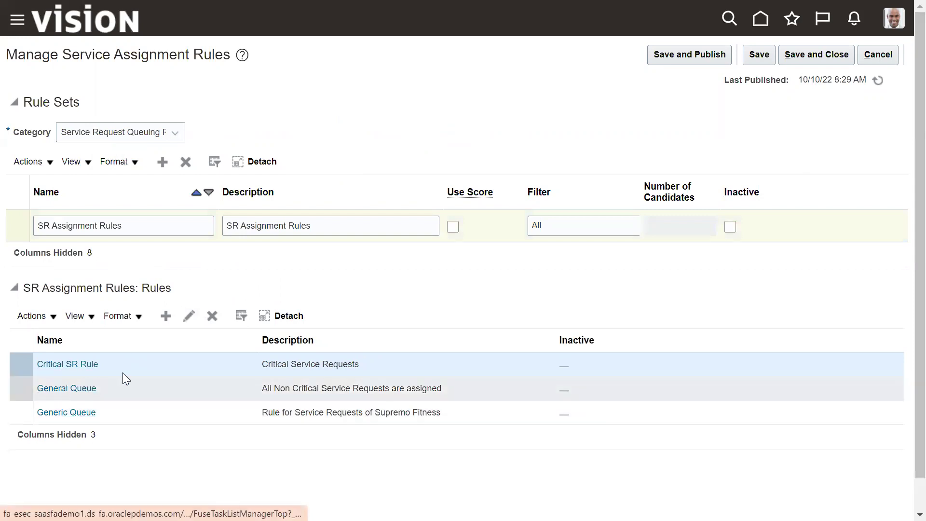
pyautogui.click(386, 341)
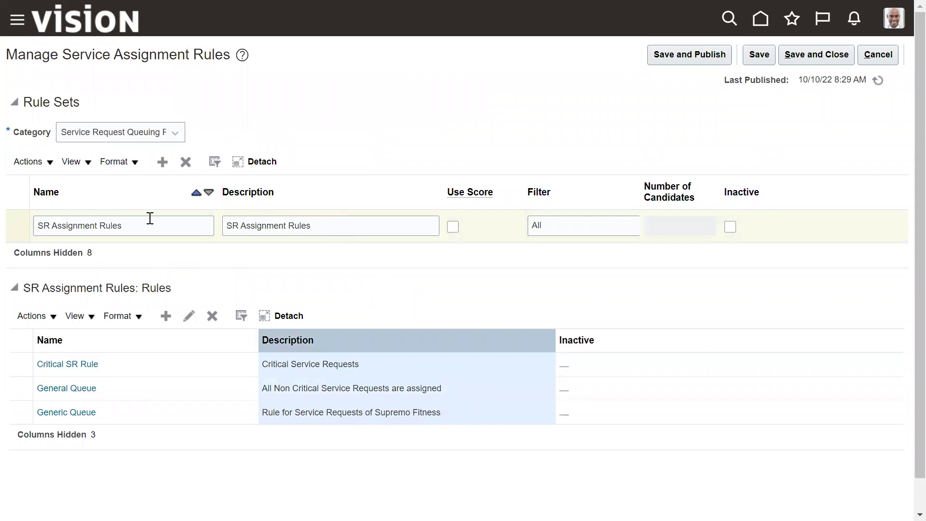
pyautogui.click(730, 227)
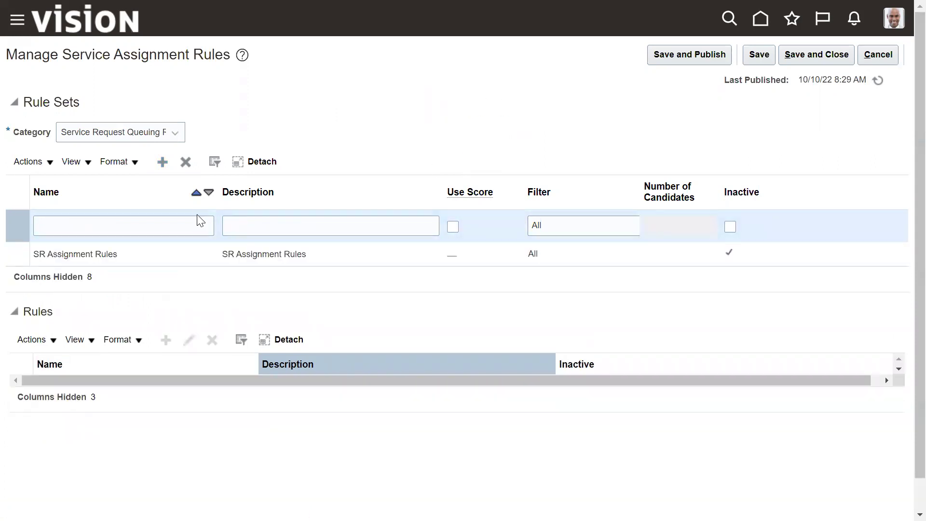
# - Add a new service request rule set named with "Demo", the presenter's first name and "001"
pyautogui.click(174, 226)
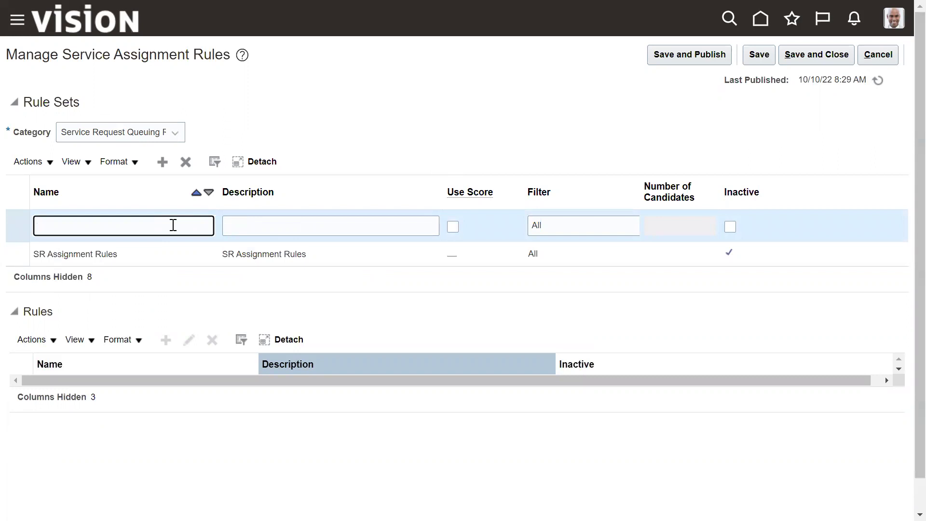
pyautogui.write('Demo Sunil 001')
pyautogui.click(457, 106)
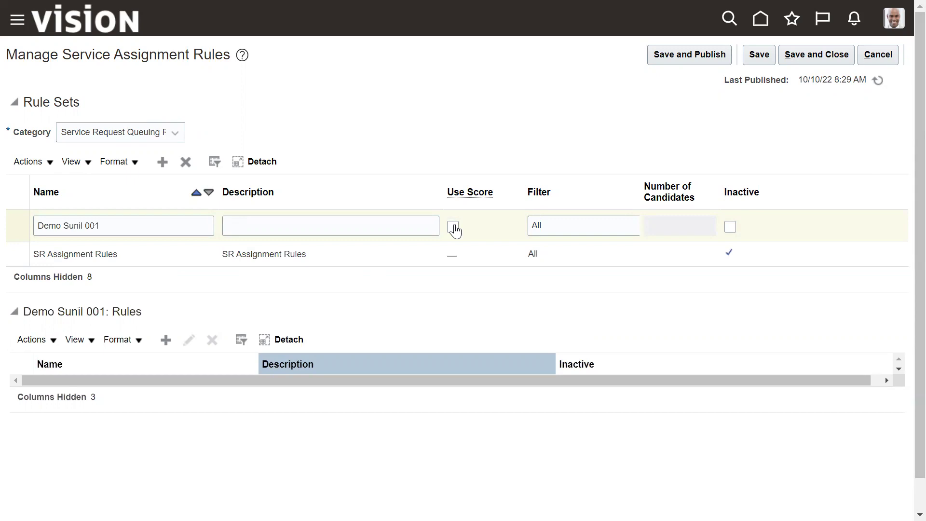
# - Enable Use Score for the new rule set and filter it by Top x with 1 as the number of candidates
pyautogui.click(455, 222)
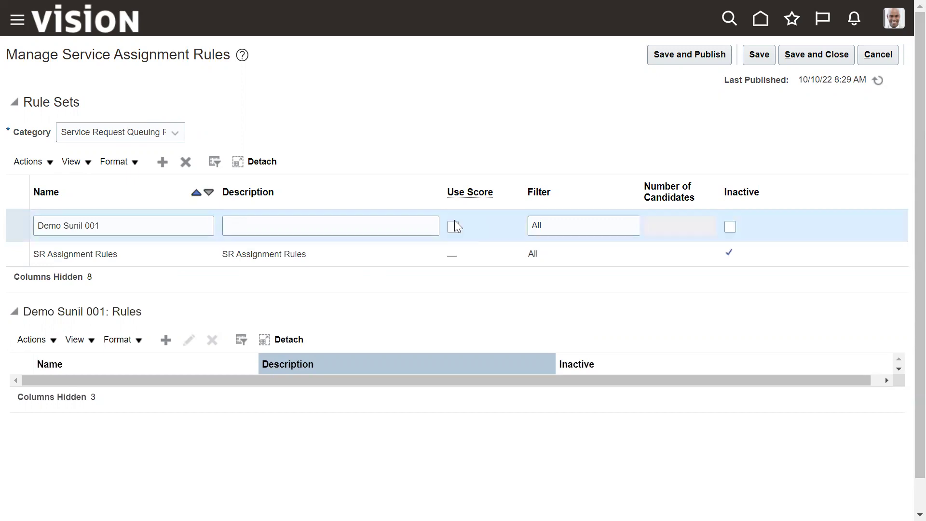
pyautogui.click(454, 230)
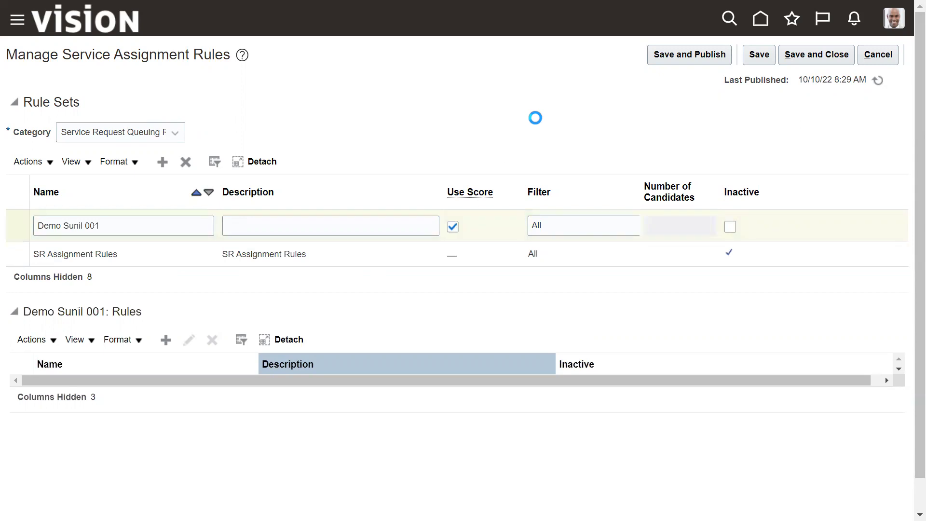
pyautogui.click(570, 235)
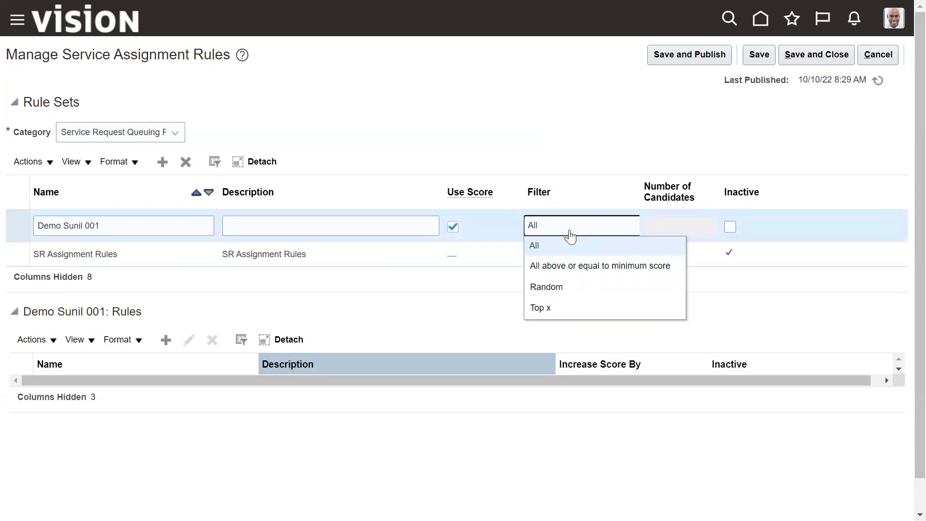
pyautogui.click(555, 307)
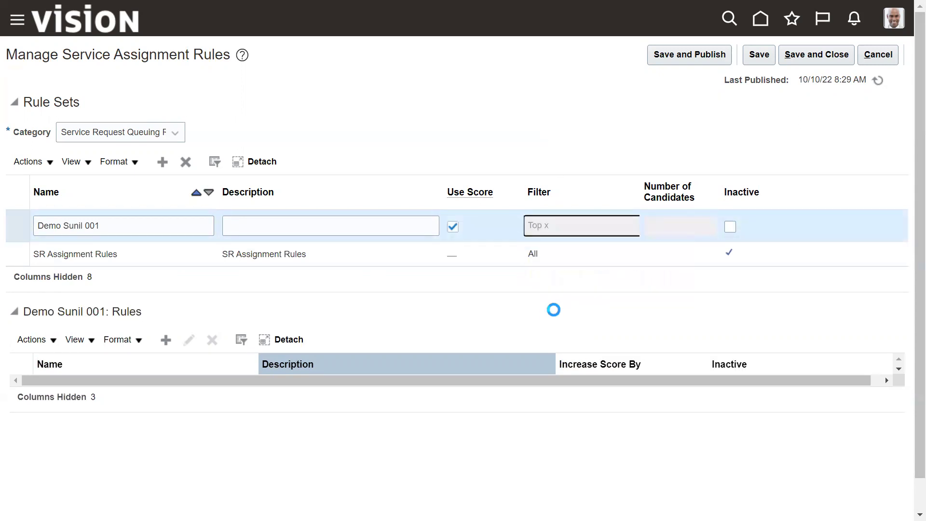
pyautogui.click(556, 224)
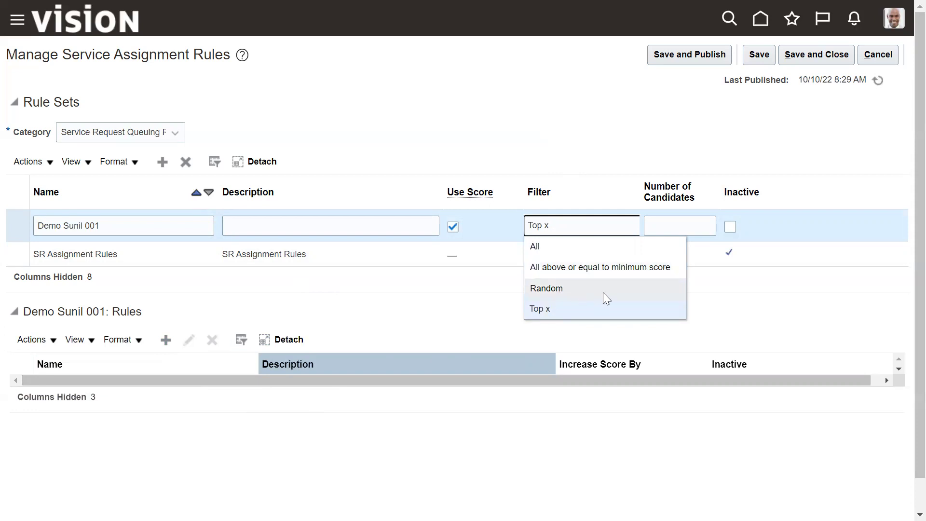
pyautogui.click(549, 311)
pyautogui.click(581, 142)
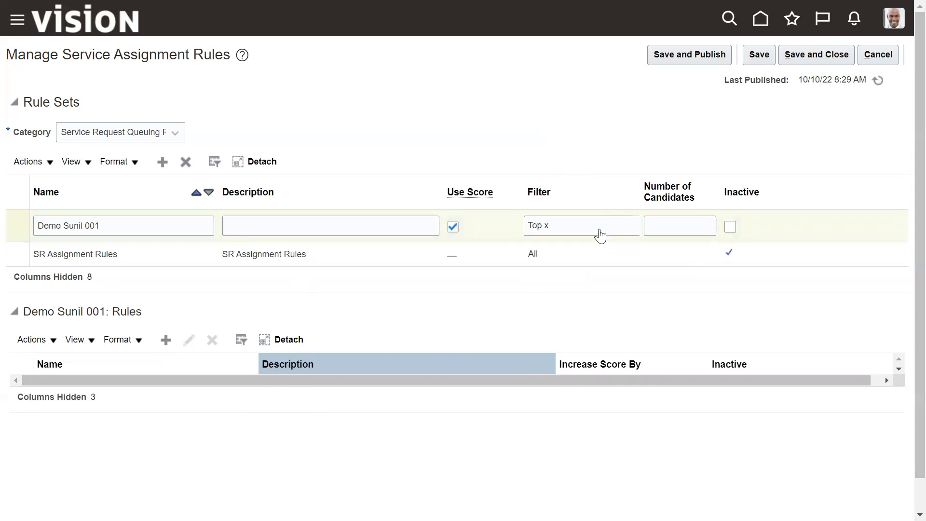
pyautogui.click(679, 229)
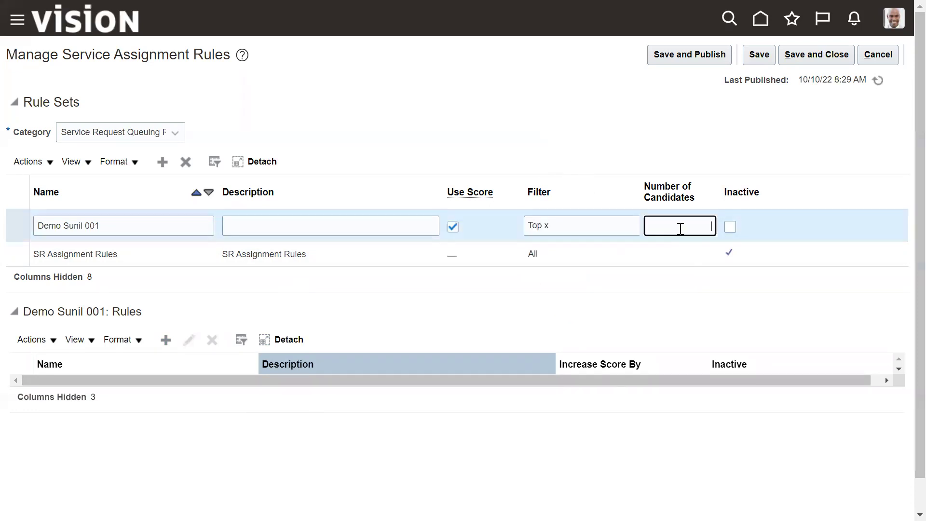
pyautogui.click(603, 123)
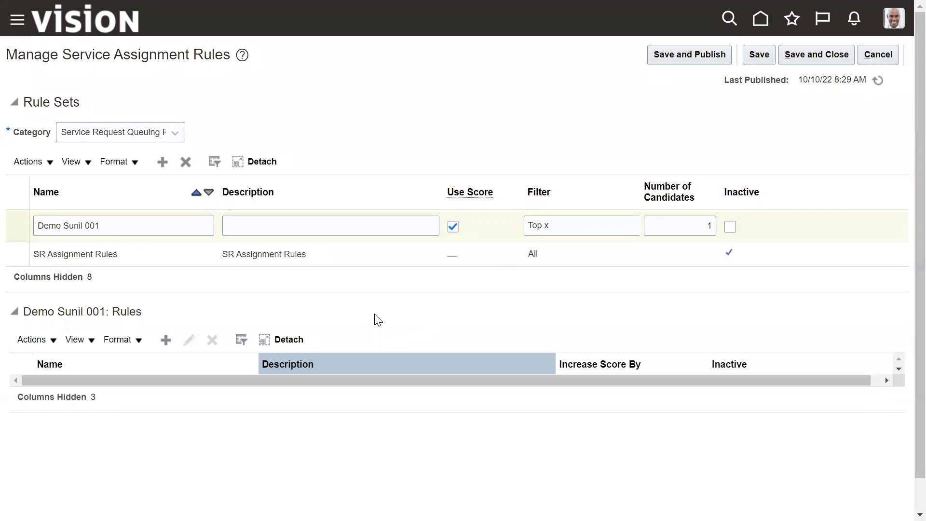
# - Create a rule in the new rule set and name it "Rule 1 Demo"
pyautogui.scroll(-1, 545, 236)
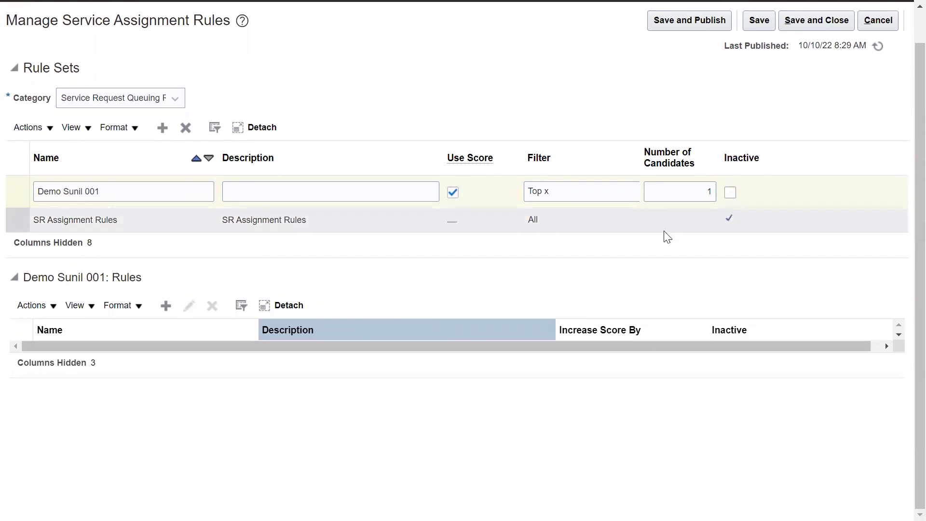
pyautogui.click(166, 306)
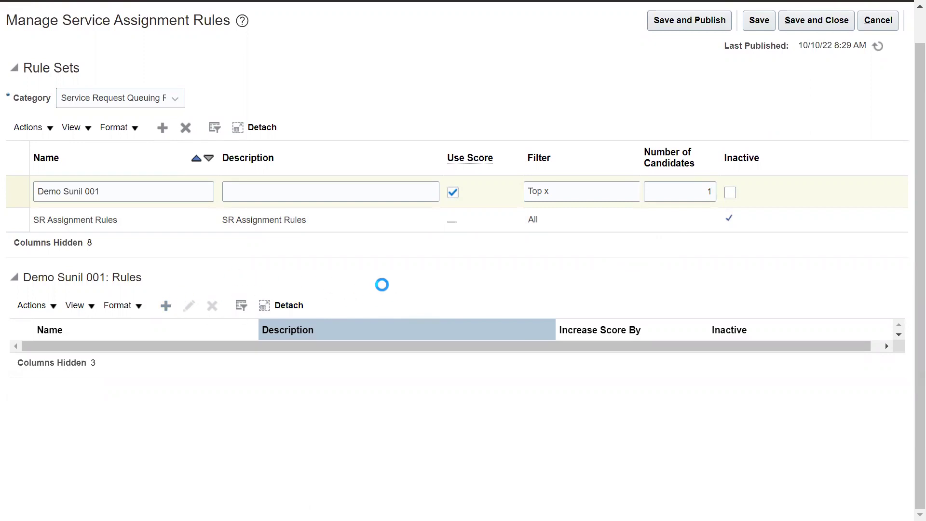
pyautogui.click(239, 48)
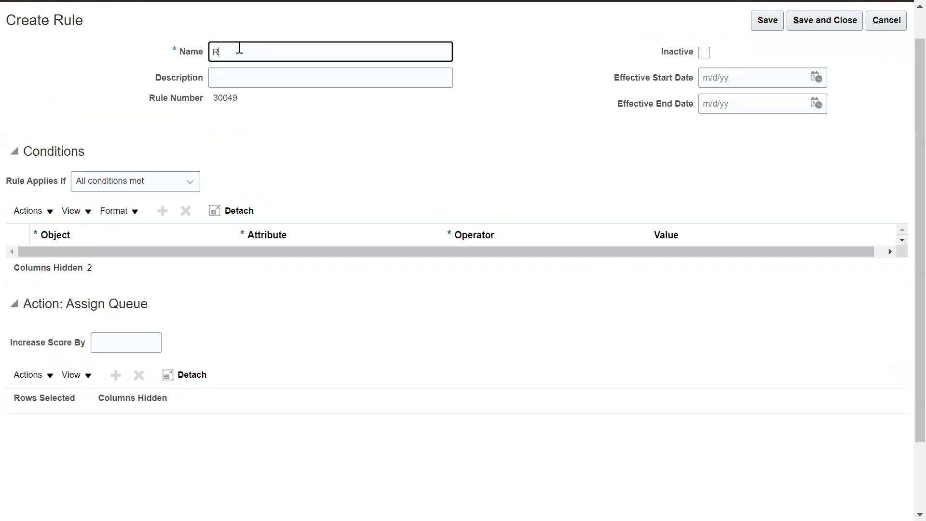
pyautogui.write('Rule 1 Demo')
pyautogui.click(286, 131)
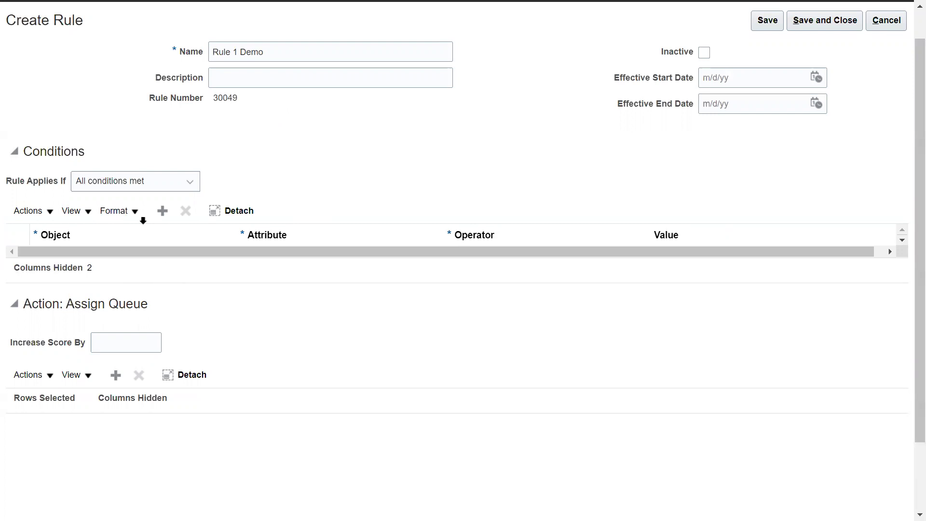
# - Add a condition to the rule with Service Request as its object
pyautogui.click(163, 210)
pyautogui.click(140, 267)
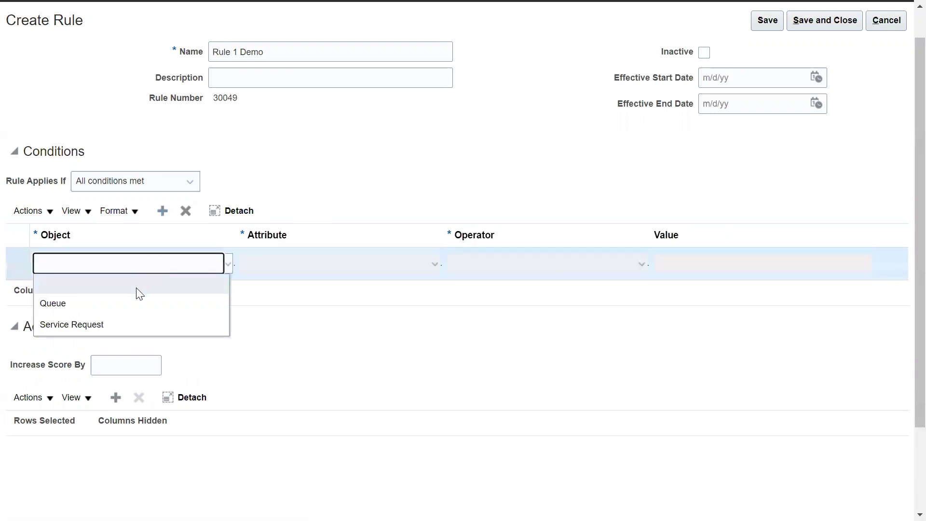
pyautogui.click(117, 326)
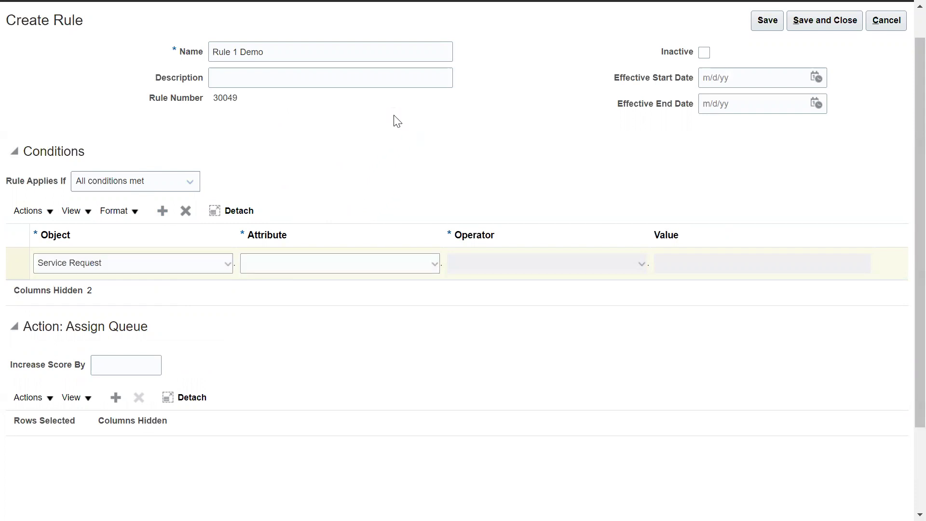
# - Examine the attributes available for the Service Request condition
pyautogui.click(262, 278)
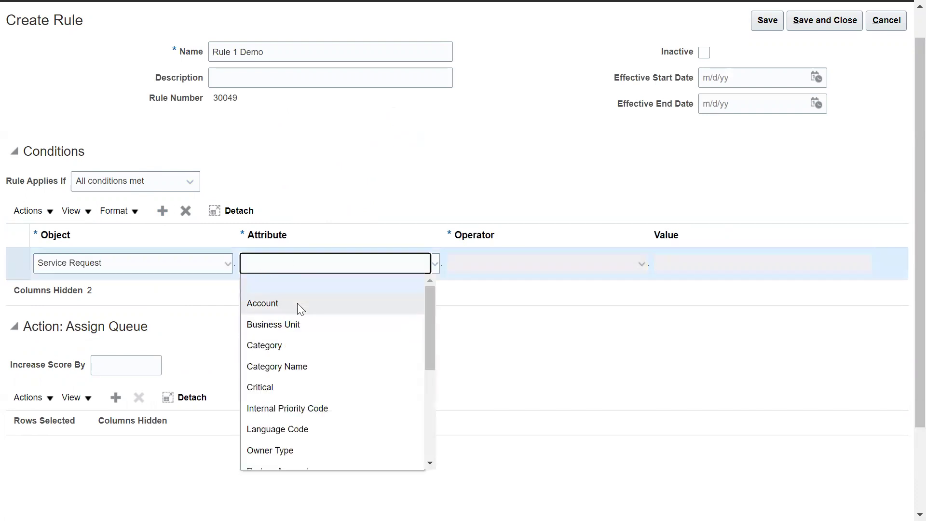
pyautogui.scroll(-3, 297, 309)
pyautogui.scroll(-2, 320, 306)
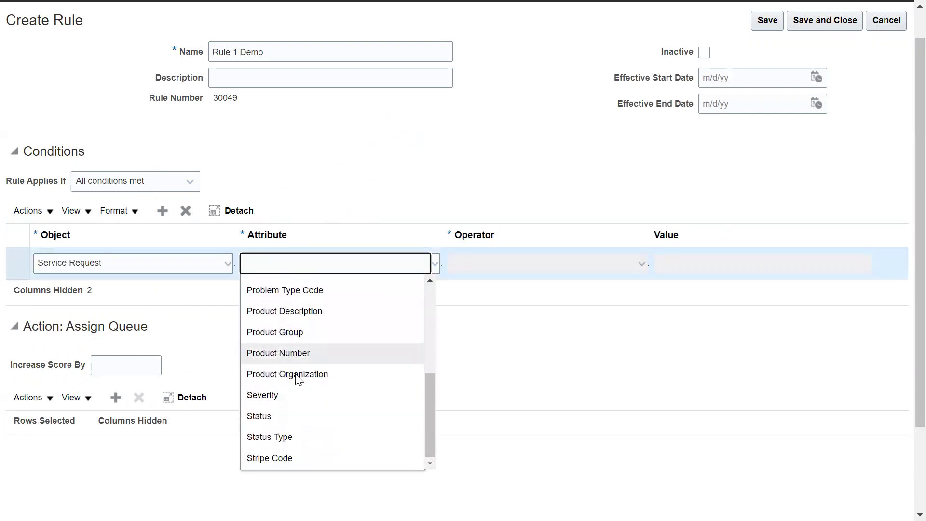
pyautogui.scroll(5, 331, 341)
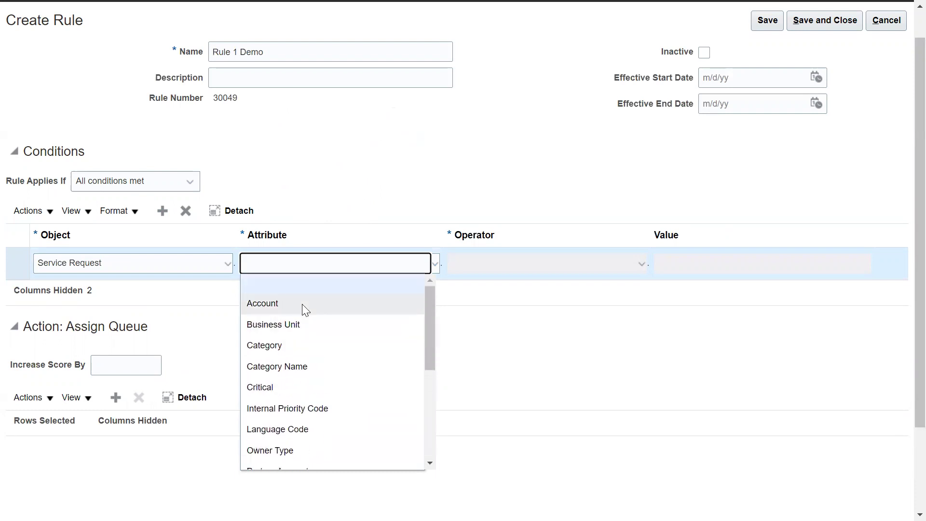
pyautogui.scroll(-1, 304, 343)
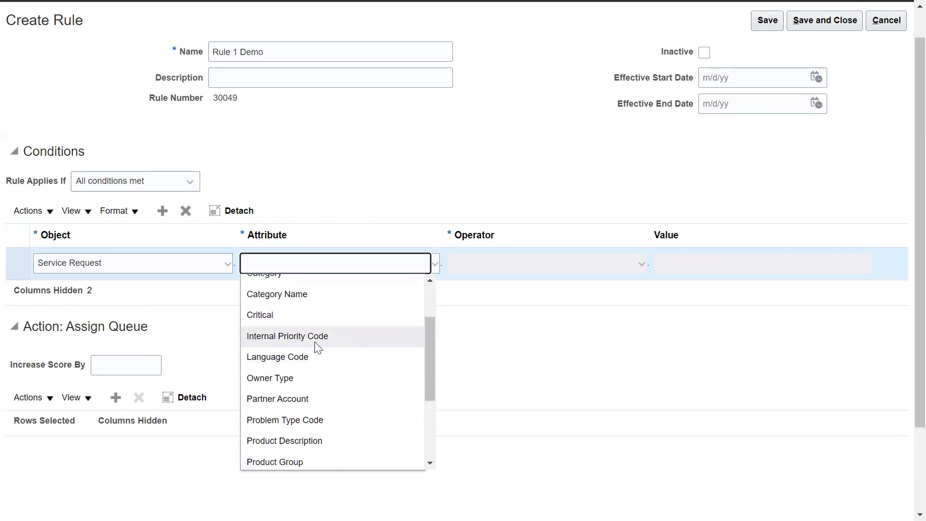
pyautogui.scroll(1, 332, 352)
pyautogui.scroll(1, 316, 314)
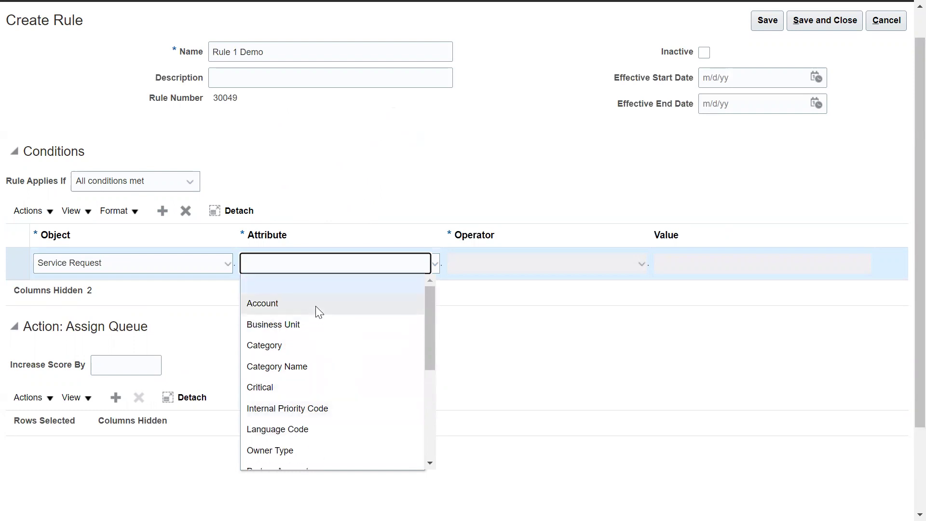
pyautogui.scroll(-2, 316, 328)
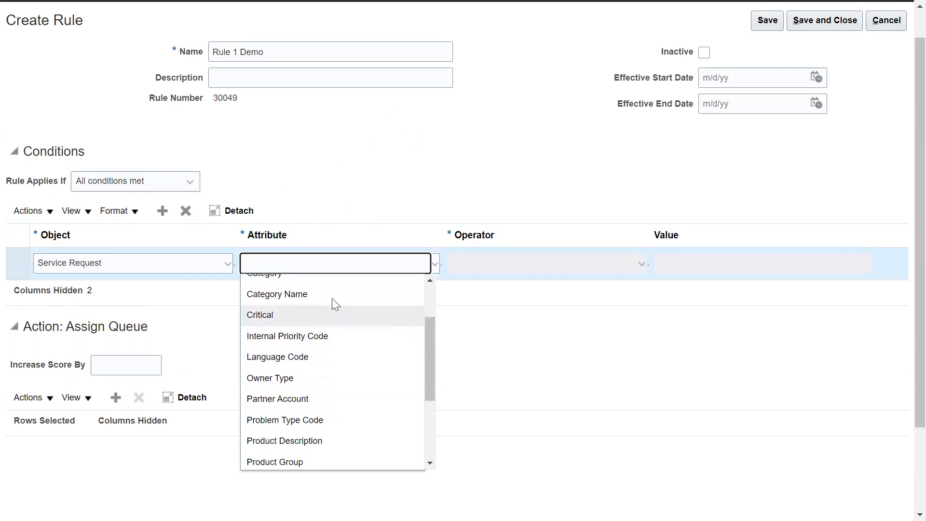
pyautogui.scroll(2, 328, 323)
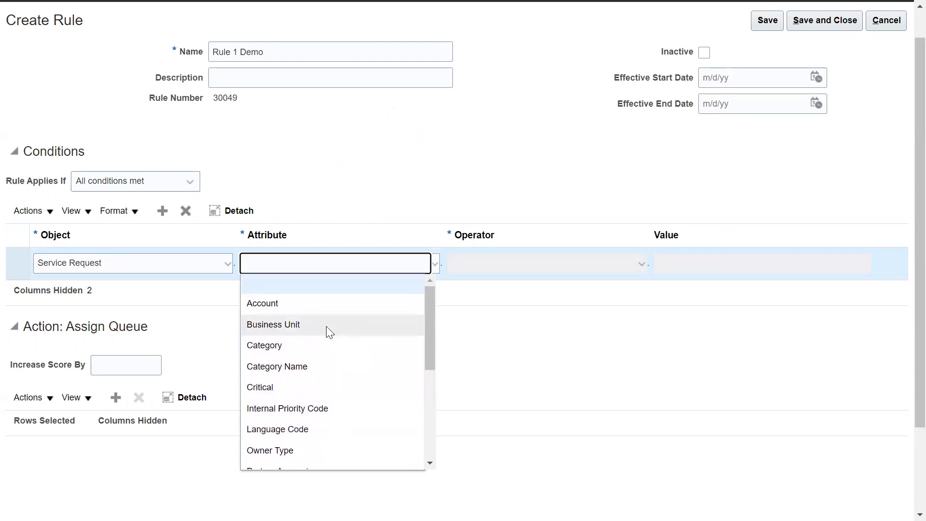
pyautogui.scroll(-2, 325, 331)
pyautogui.scroll(-2, 327, 348)
pyautogui.scroll(-3, 321, 371)
pyautogui.scroll(5, 310, 324)
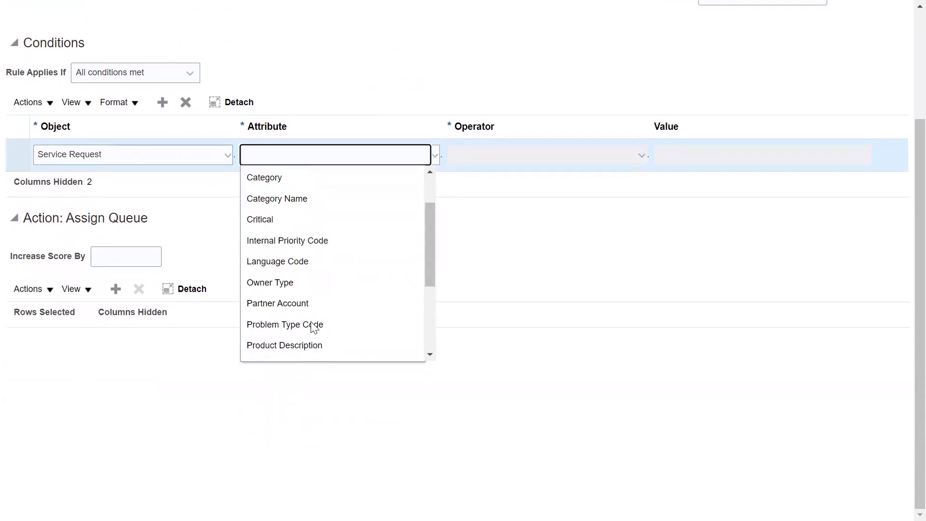
pyautogui.scroll(-2, 304, 318)
pyautogui.scroll(2, 299, 309)
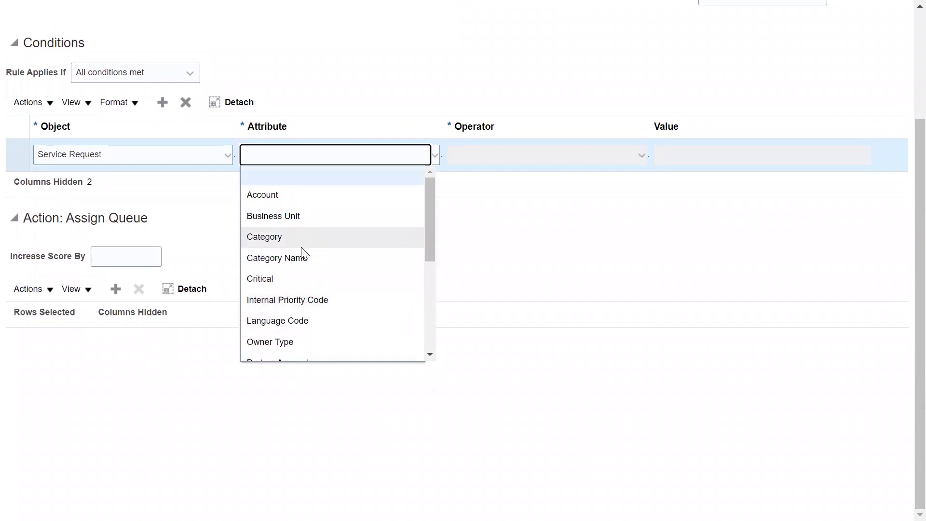
# - Set the rule's Service Request condition to Critical Equals Yes
pyautogui.click(304, 283)
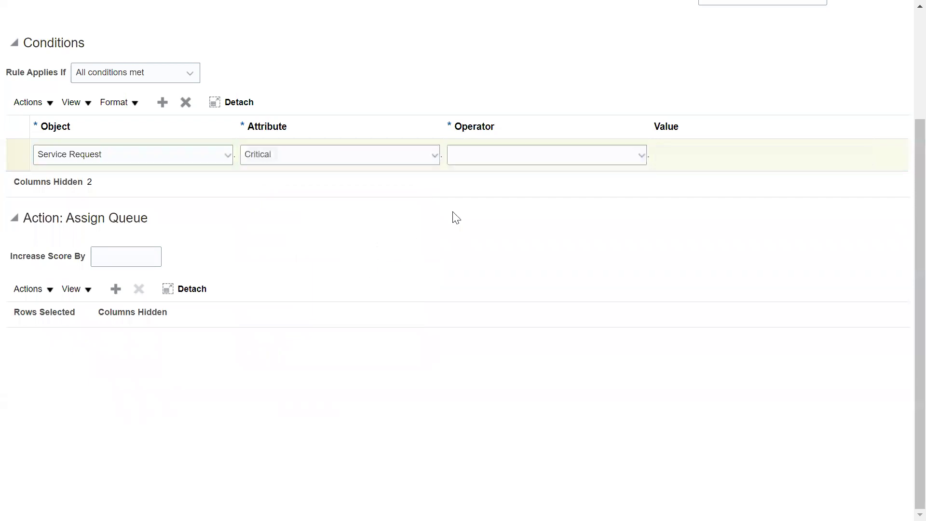
pyautogui.click(510, 154)
pyautogui.click(487, 194)
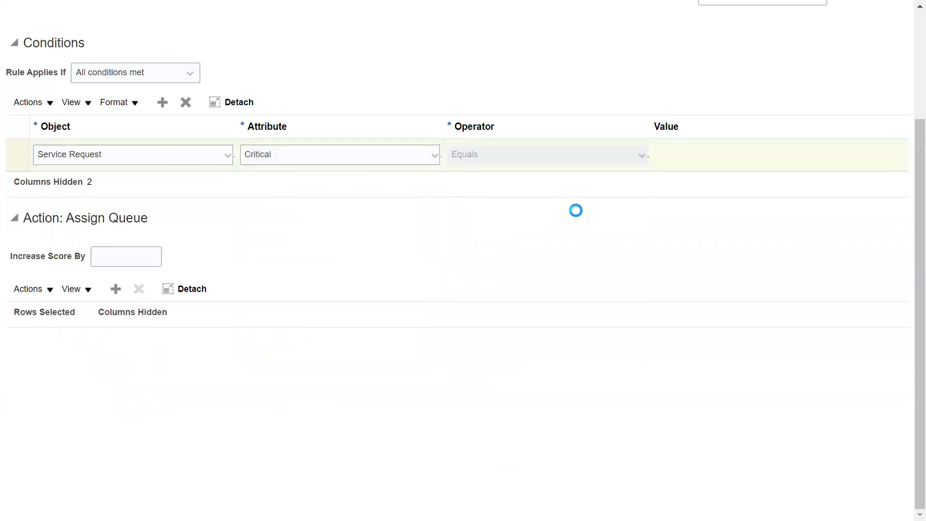
pyautogui.click(667, 154)
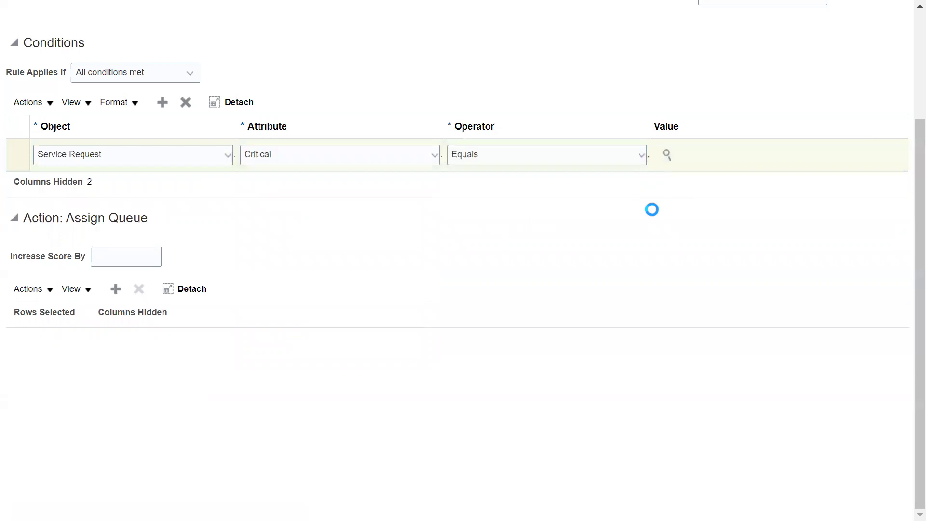
pyautogui.scroll(3, 628, 137)
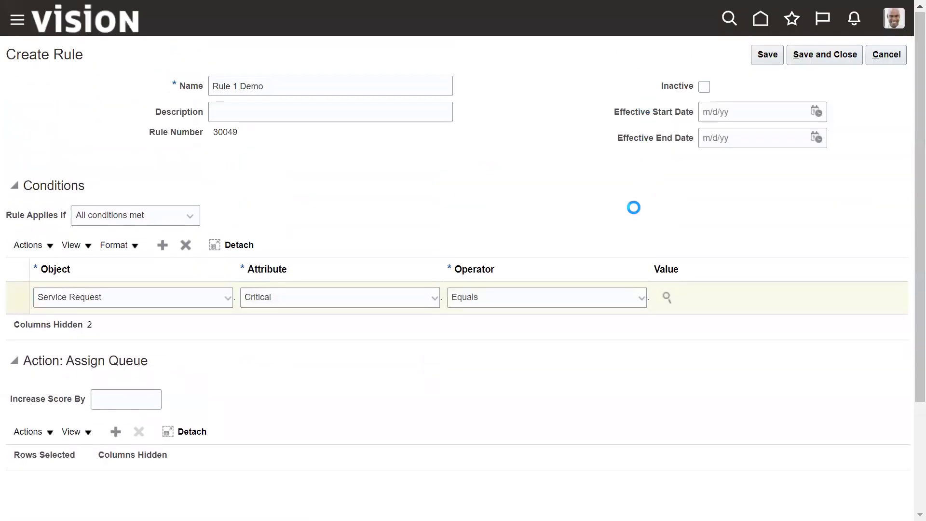
pyautogui.click(383, 304)
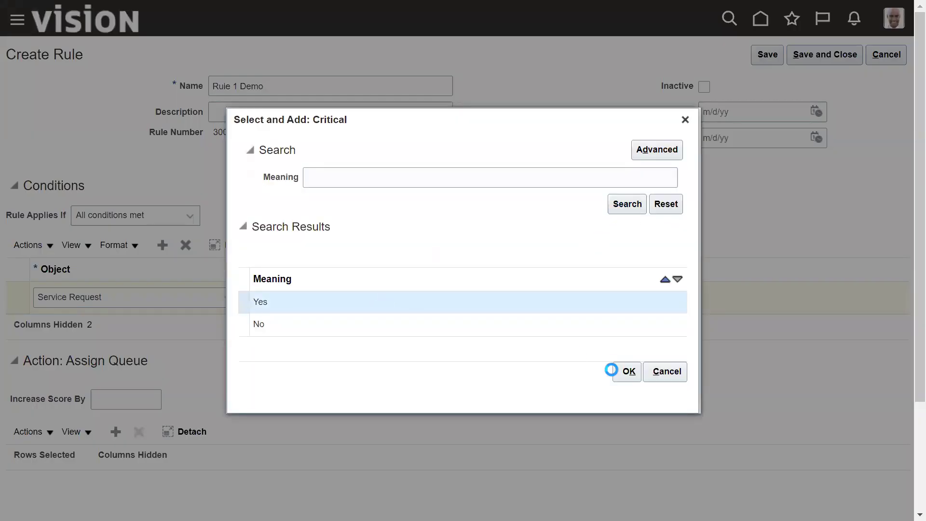
pyautogui.click(626, 372)
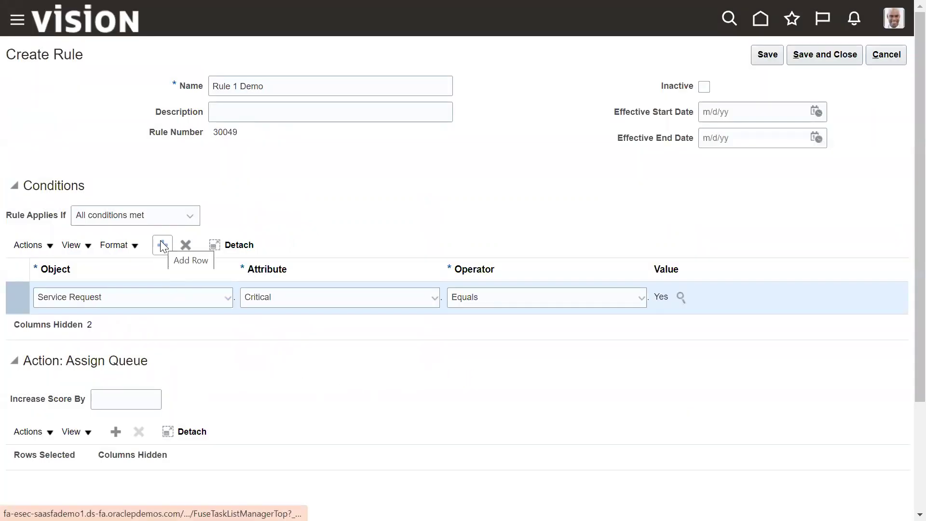
# - Make the rule increase the score by 25 for the queue Demo Queue SR 001, and save and close it
pyautogui.click(120, 401)
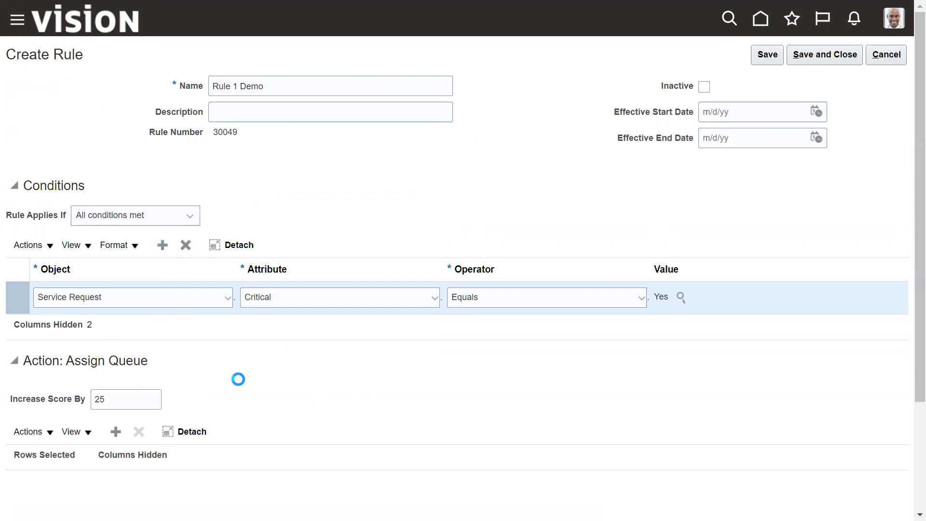
pyautogui.scroll(-3, 226, 381)
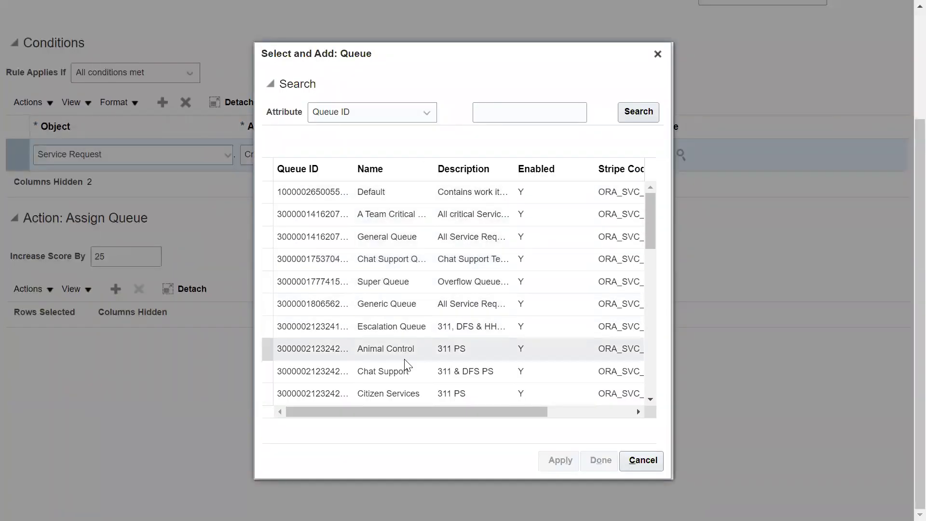
pyautogui.scroll(-3, 403, 318)
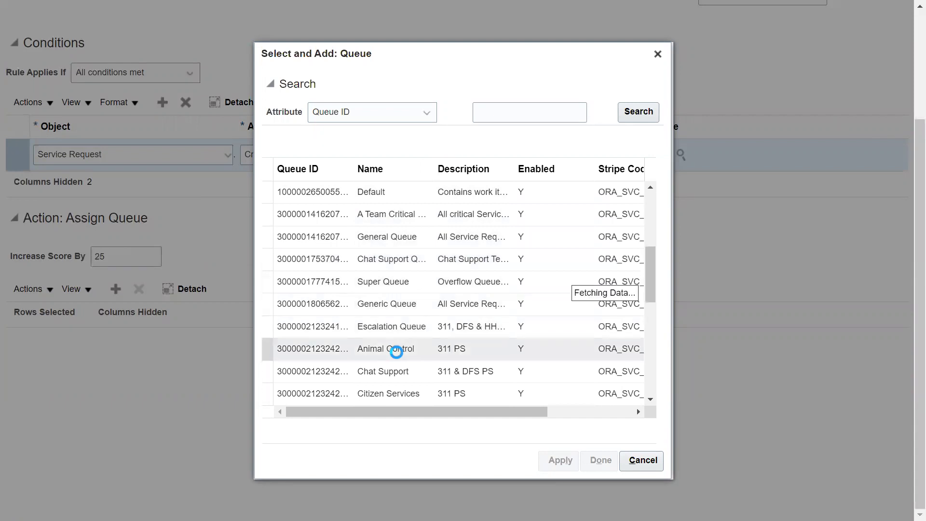
pyautogui.scroll(-5, 397, 351)
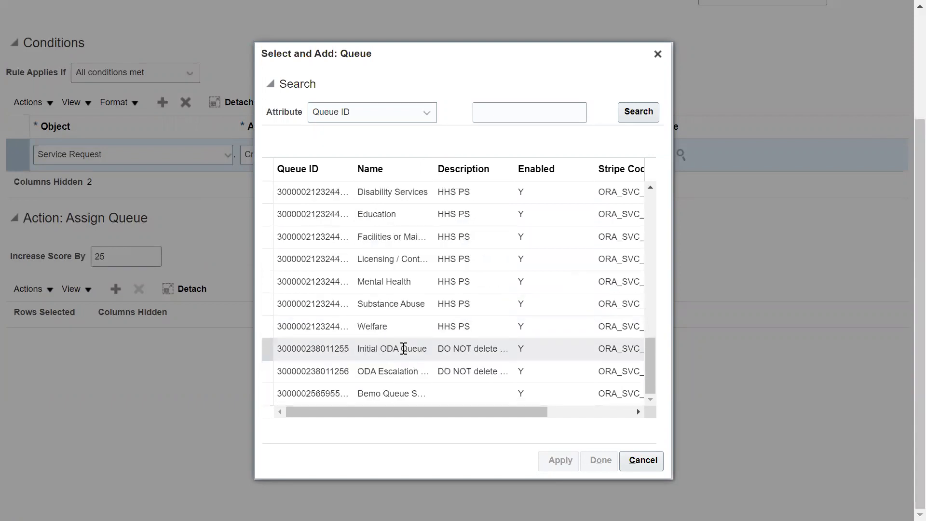
pyautogui.click(408, 392)
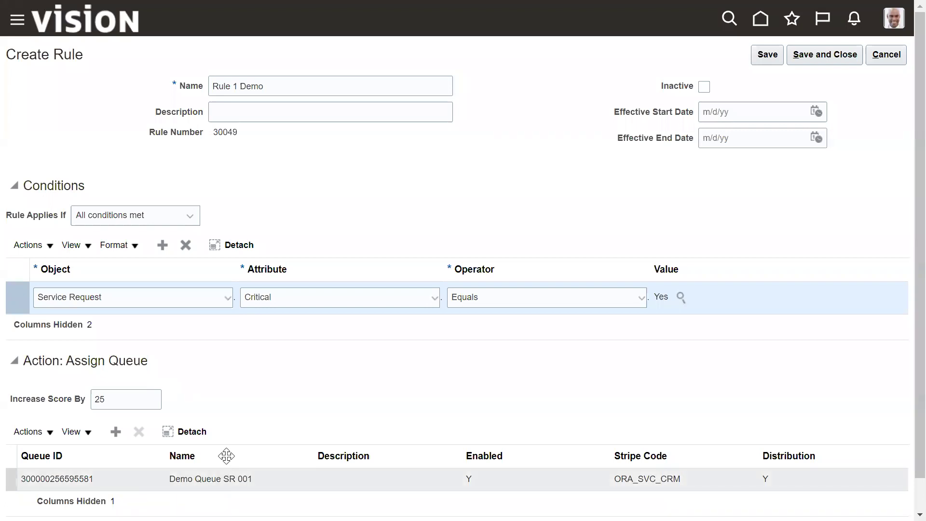
pyautogui.click(772, 59)
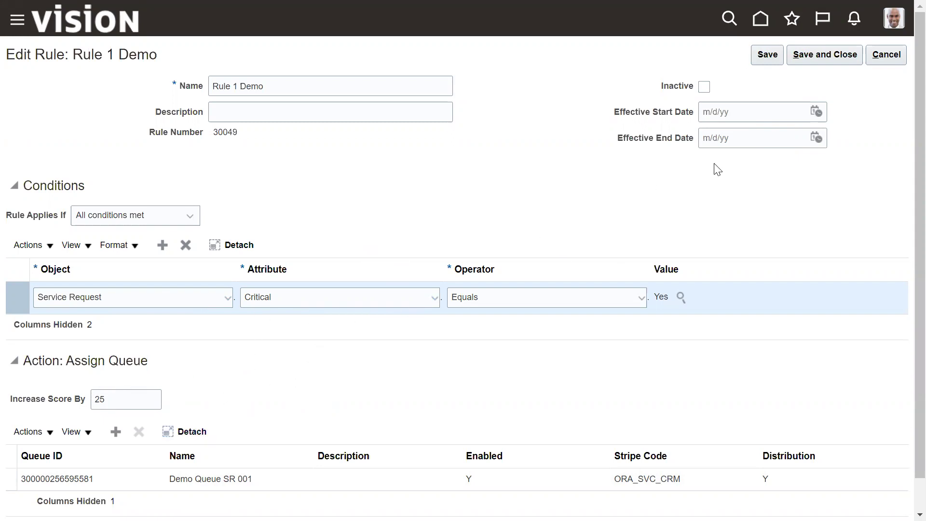
pyautogui.click(836, 59)
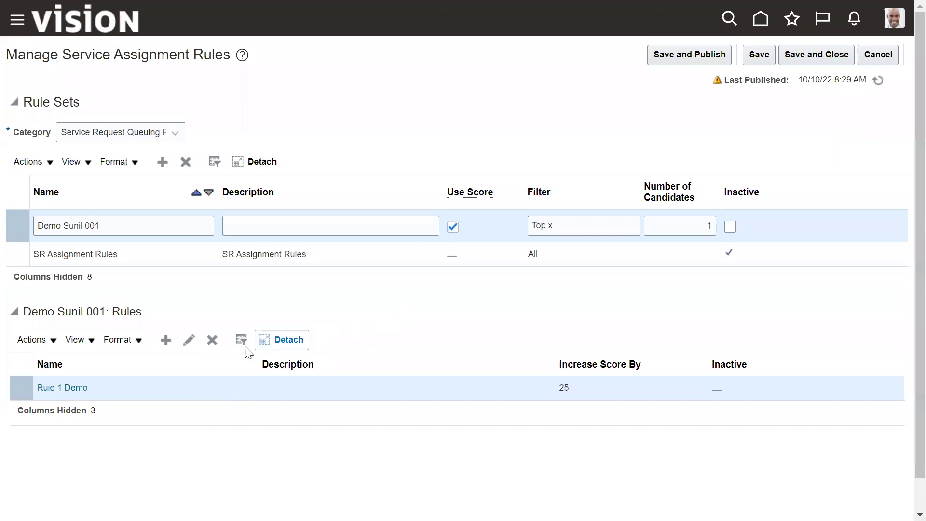
# - Create a second rule in the same rule set and name it "Rule 2 Demo"
pyautogui.click(53, 341)
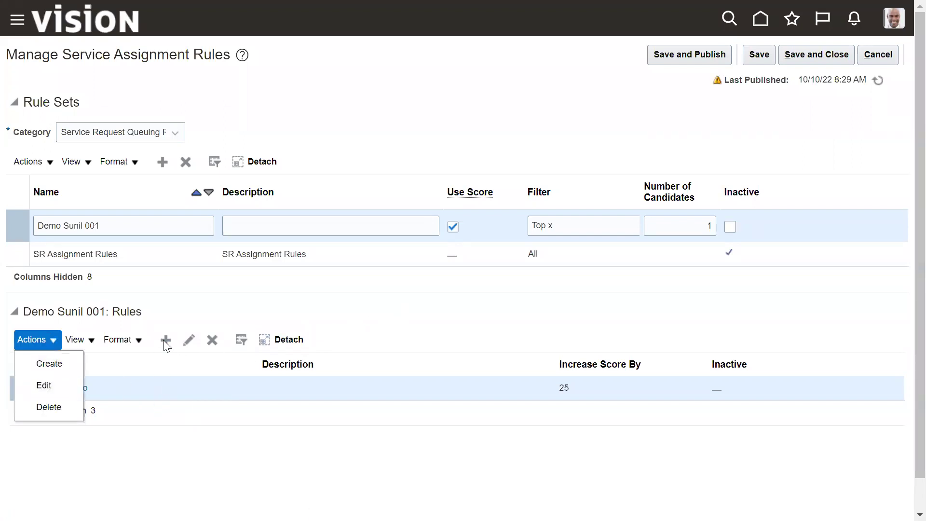
pyautogui.click(449, 322)
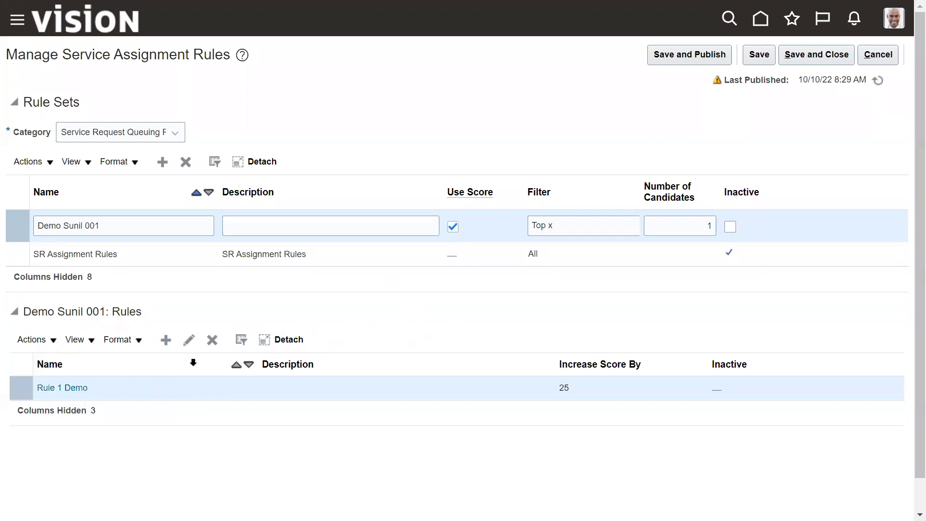
pyautogui.click(166, 339)
pyautogui.click(274, 88)
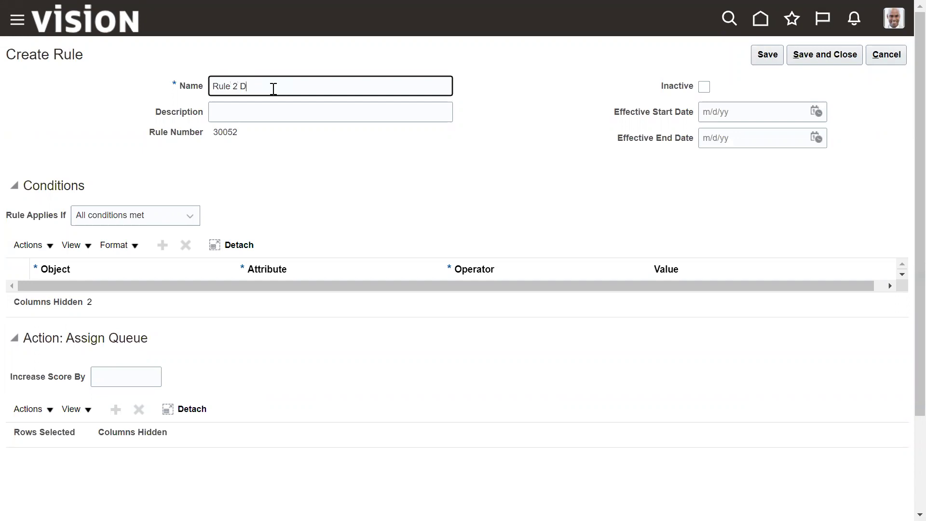
pyautogui.write('Rule 2 Demo')
pyautogui.click(302, 154)
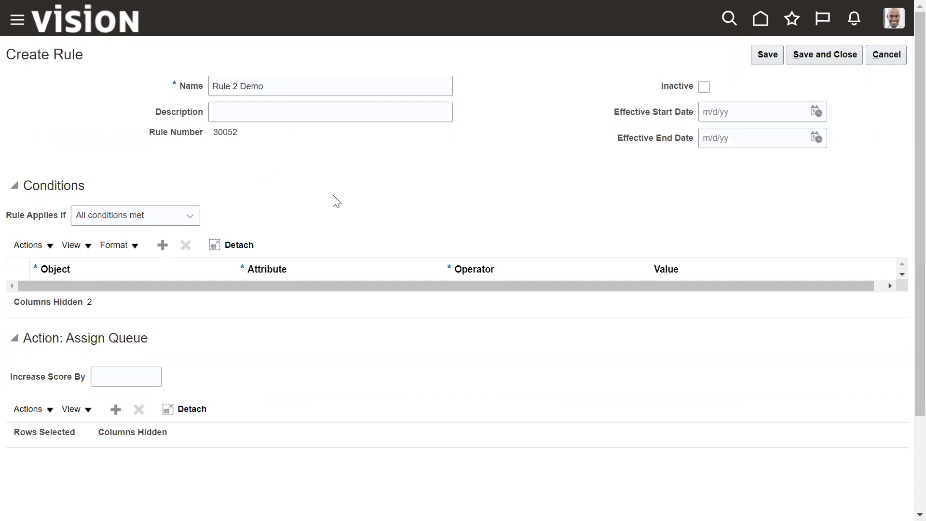
# - Add a condition to Rule 2 Demo with object Service Request, attribute Critical, operator Equals and value Yes
pyautogui.click(162, 245)
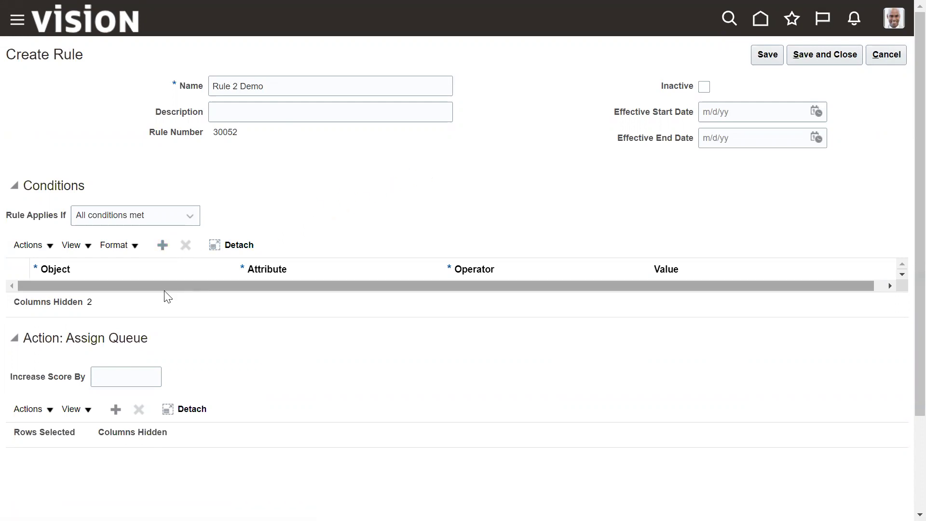
pyautogui.click(97, 295)
pyautogui.click(97, 355)
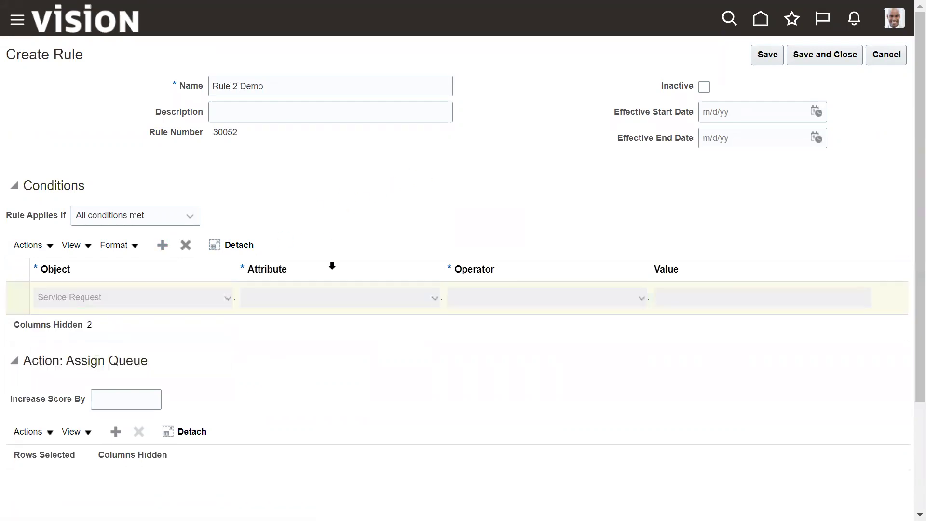
pyautogui.click(315, 305)
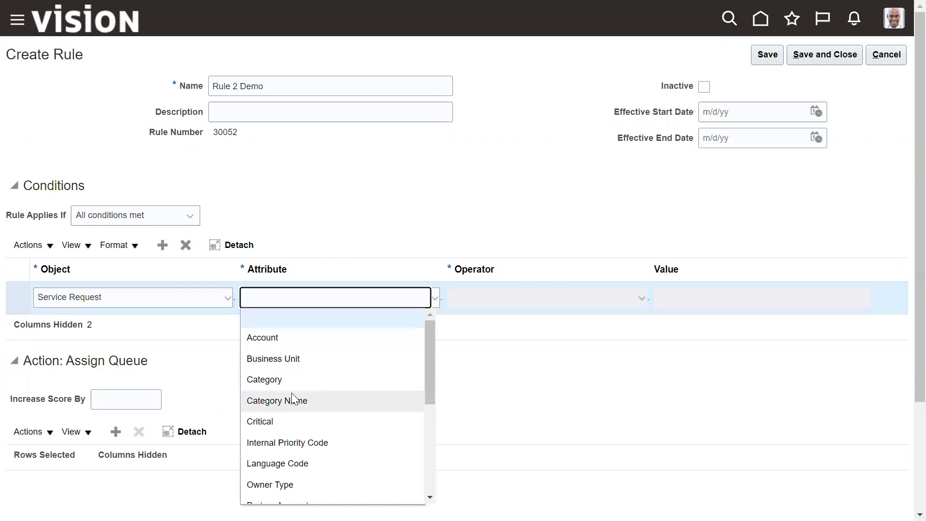
pyautogui.scroll(-7, 299, 405)
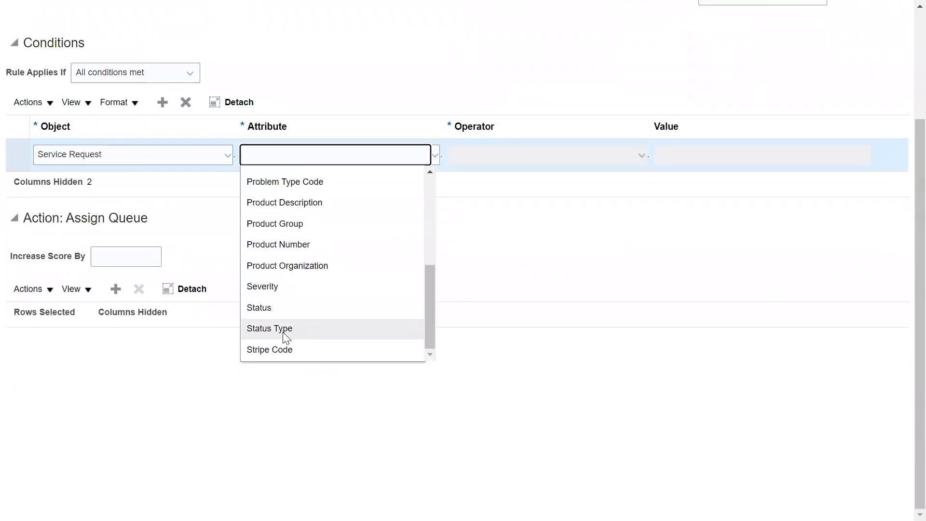
pyautogui.scroll(3, 299, 241)
pyautogui.click(295, 223)
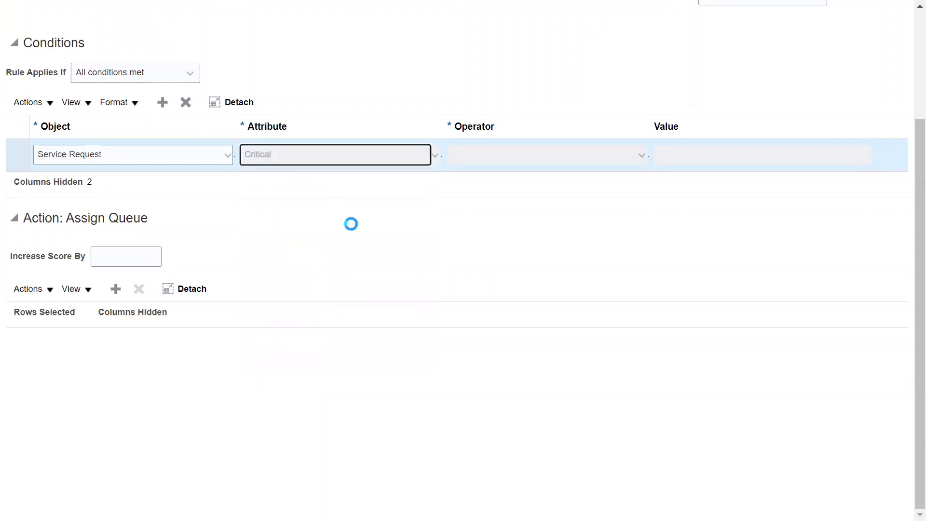
pyautogui.click(498, 159)
pyautogui.click(487, 195)
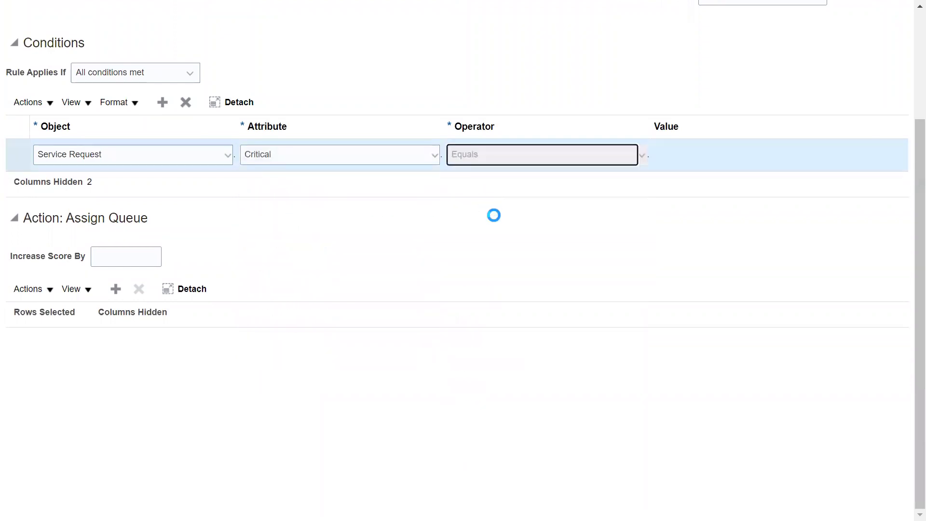
pyautogui.click(667, 155)
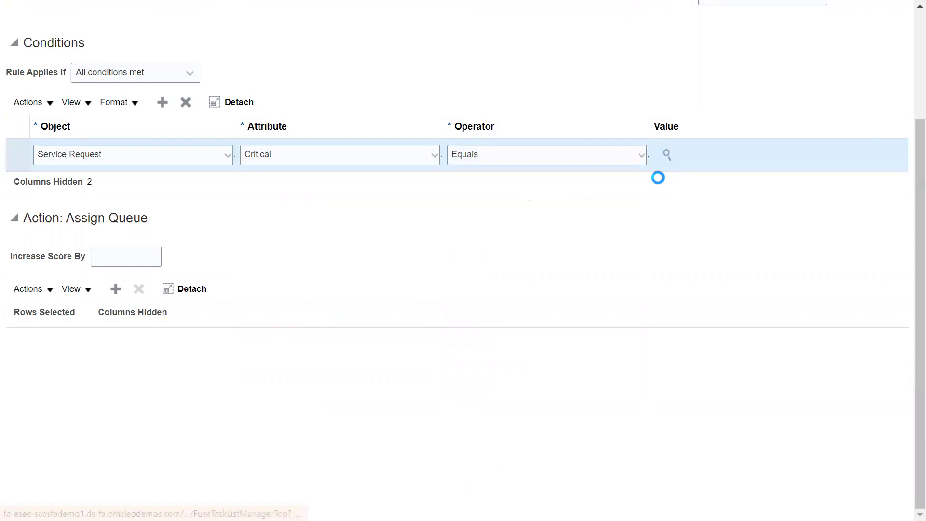
pyautogui.click(413, 302)
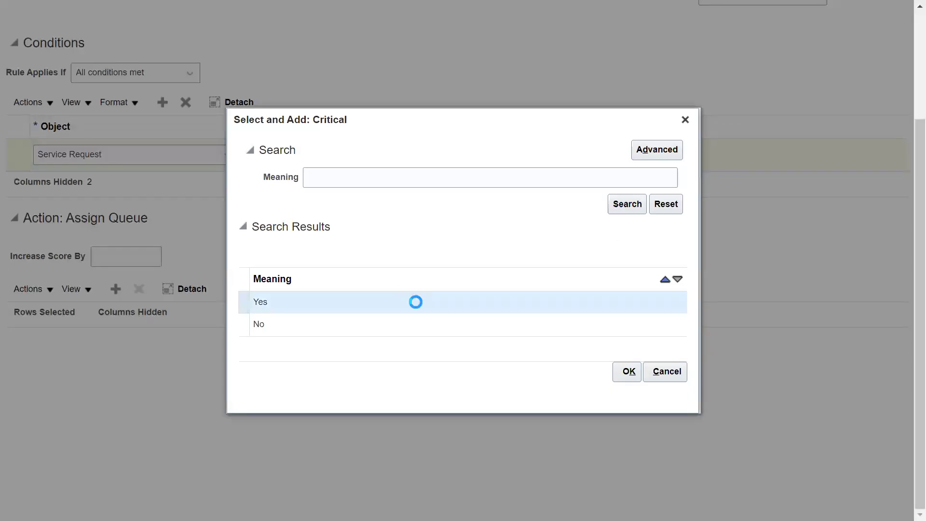
pyautogui.click(623, 376)
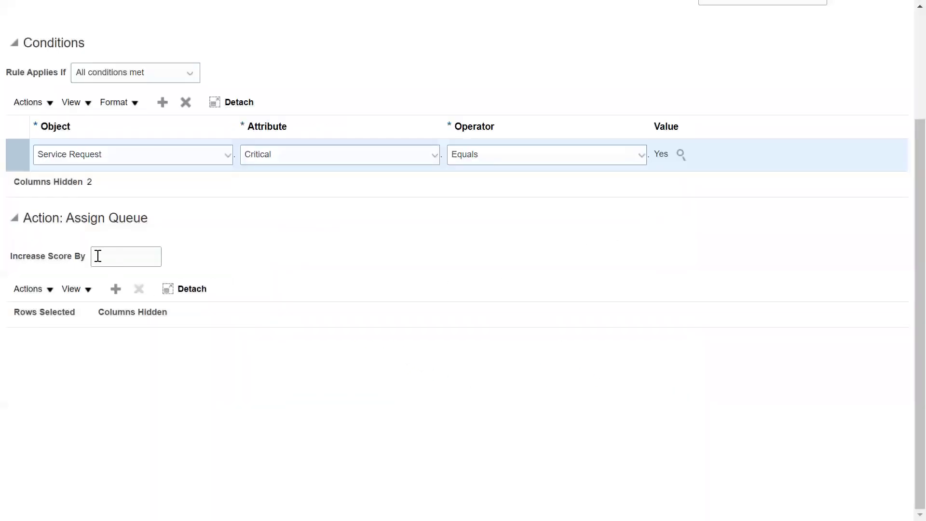
# - Make Rule 2 Demo increase the score by 10 for A Team Critical Queue, and save and close it
pyautogui.click(96, 252)
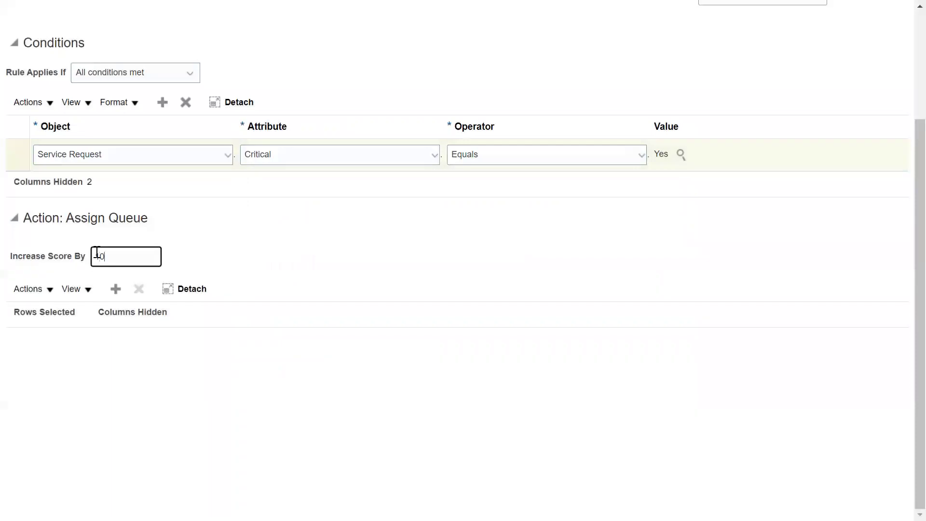
pyautogui.click(116, 289)
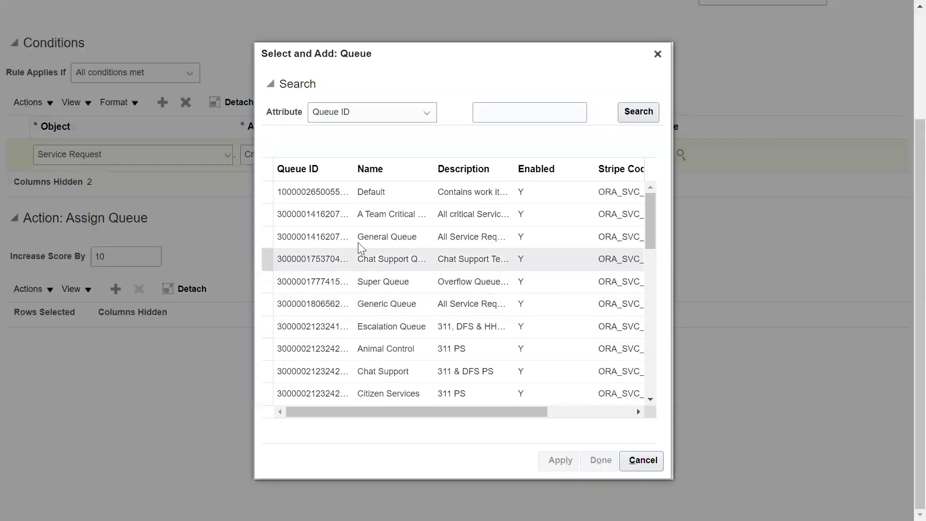
pyautogui.click(398, 213)
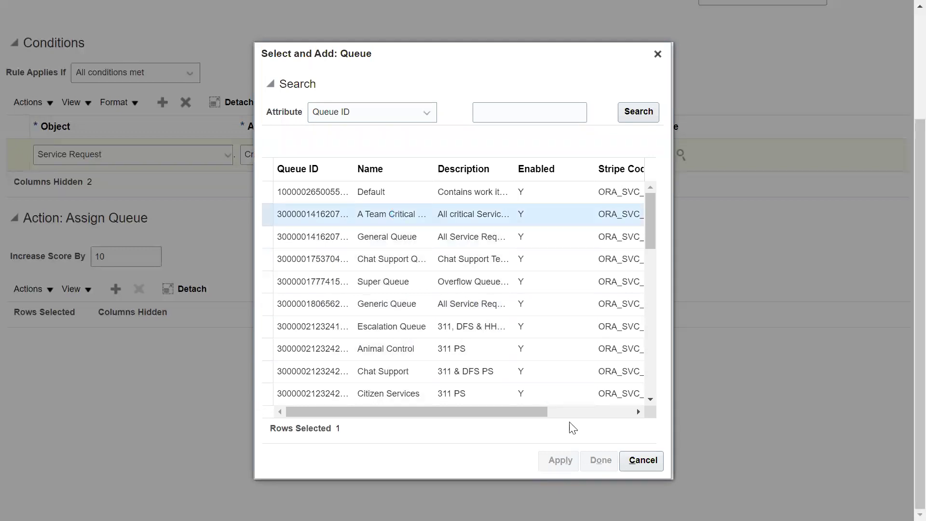
pyautogui.click(557, 462)
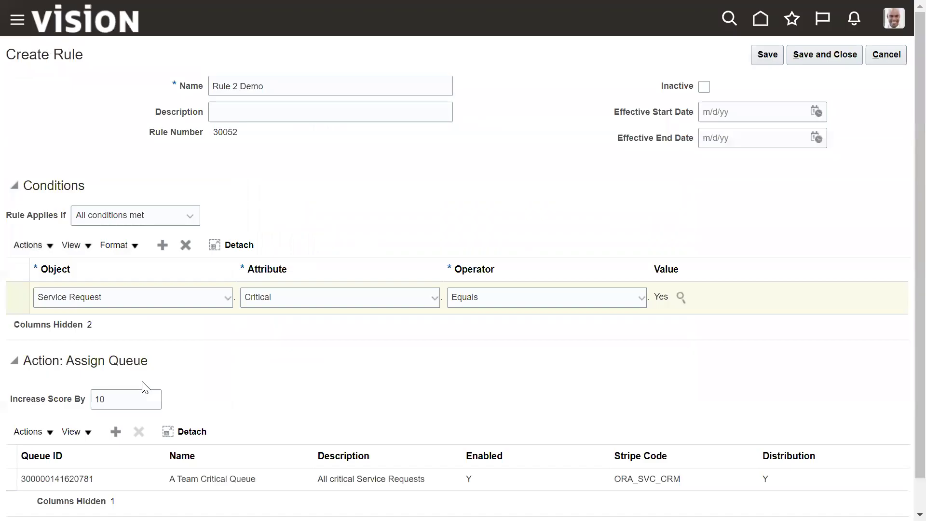
pyautogui.click(764, 67)
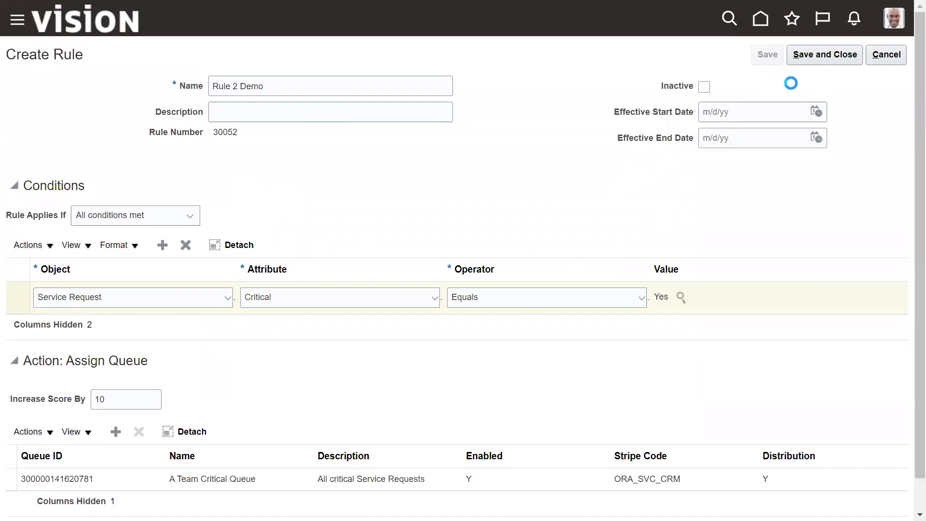
pyautogui.click(819, 54)
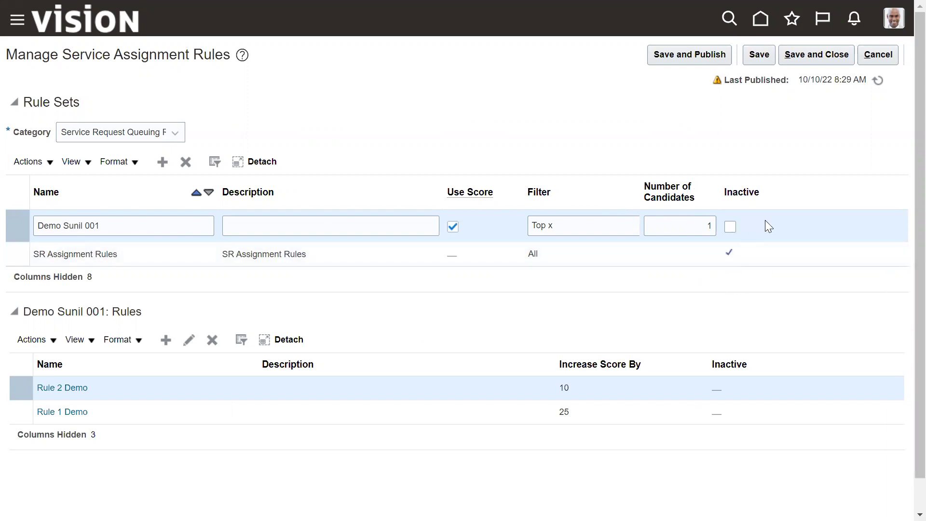
# - Save and publish the service assignment rules, and refresh the last published date to monitor the publish process
pyautogui.click(711, 53)
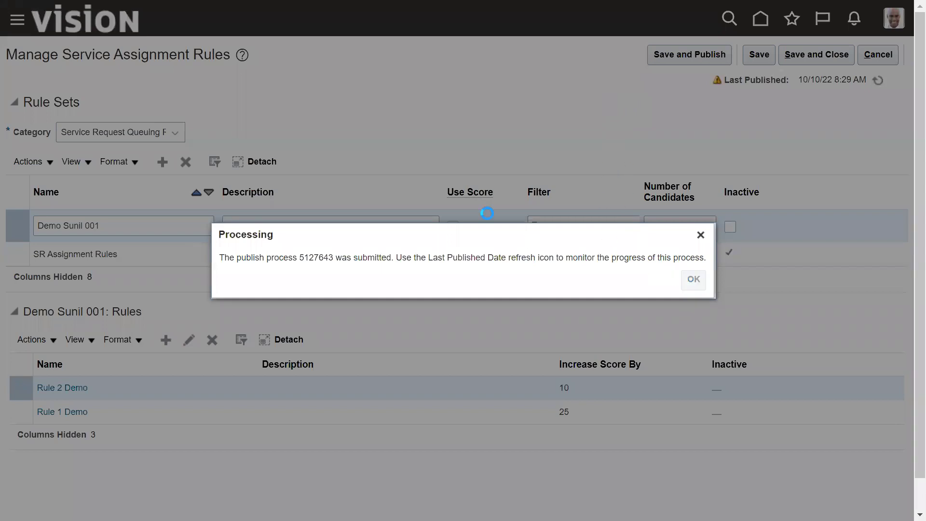
pyautogui.press('Return')
pyautogui.click(877, 82)
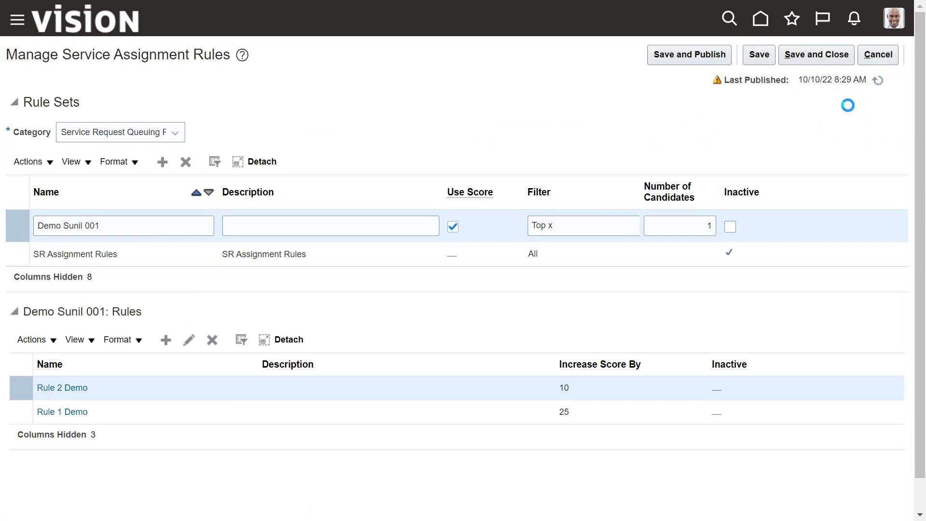
pyautogui.click(876, 81)
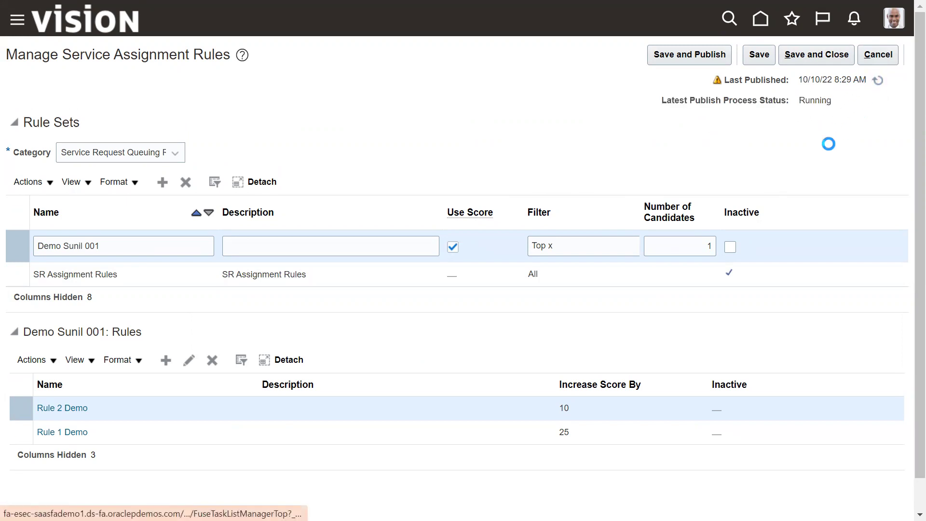
# - Refresh the latest publish process status of the service assignment rules
pyautogui.click(875, 87)
pyautogui.click(877, 81)
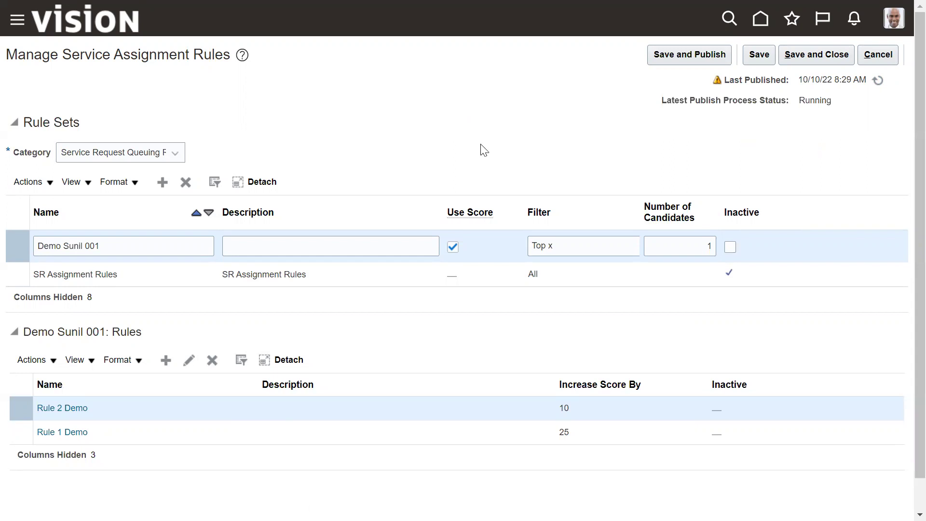
pyautogui.click(877, 80)
pyautogui.click(878, 80)
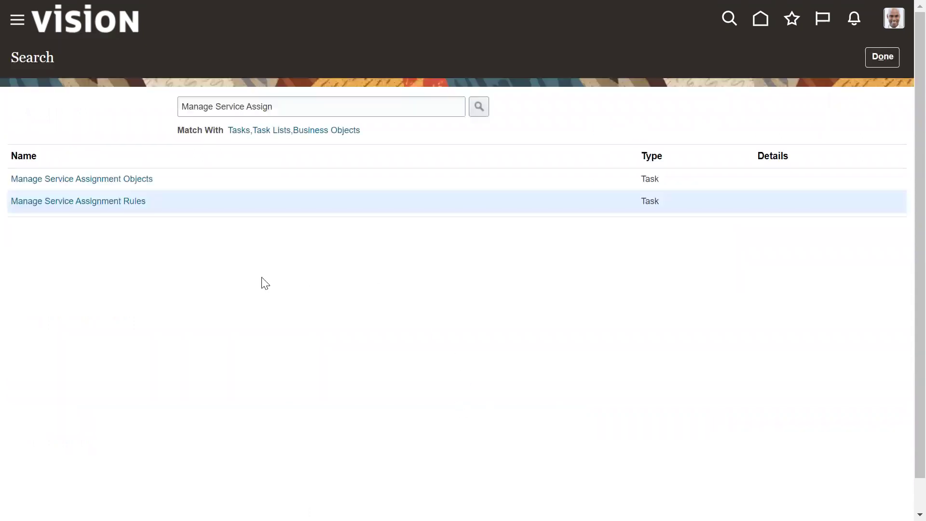
# - In the Service Requests work area, create a critical service request titled "Demo SR 001" and save it while keeping it open
pyautogui.click(17, 20)
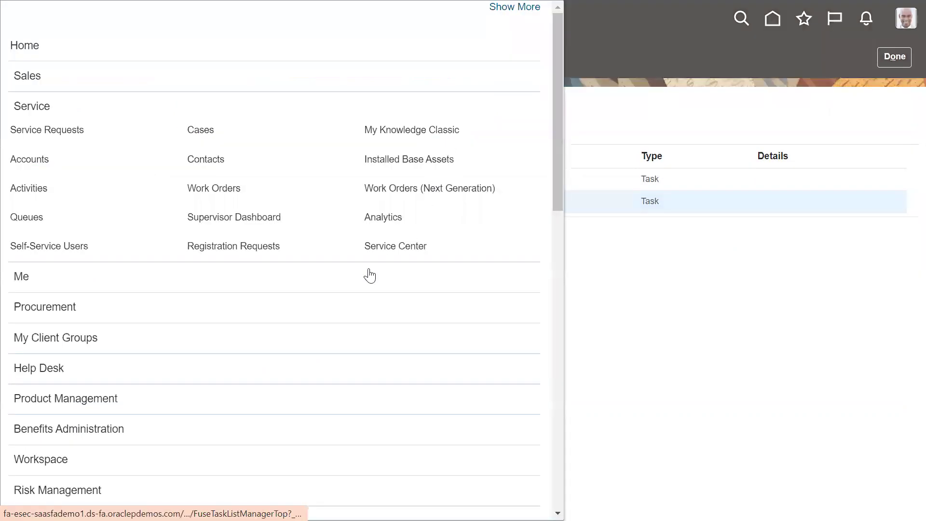
pyautogui.click(590, 123)
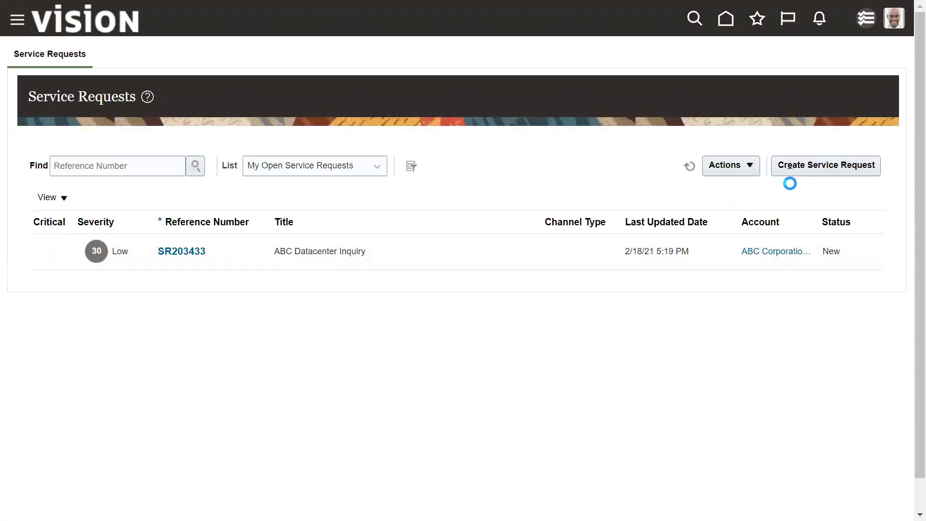
pyautogui.click(800, 158)
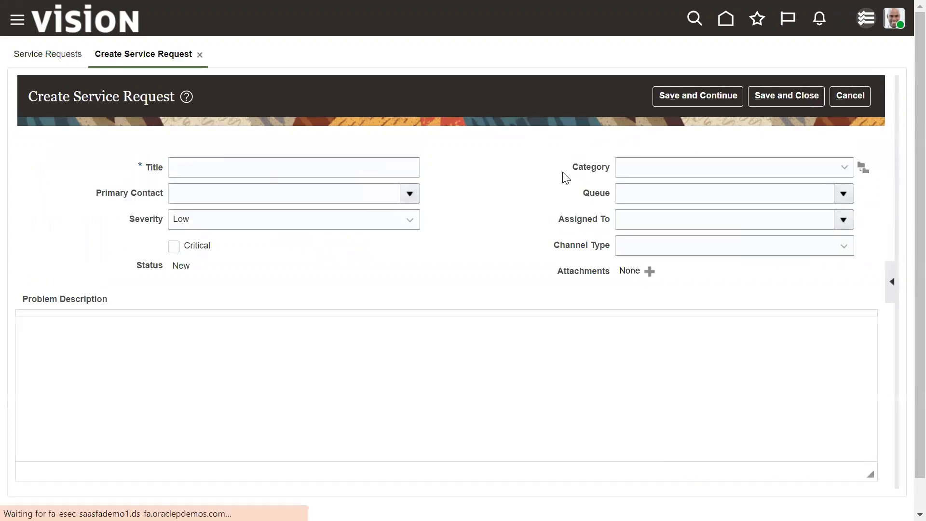
pyautogui.click(337, 176)
pyautogui.write('Demo SR 001')
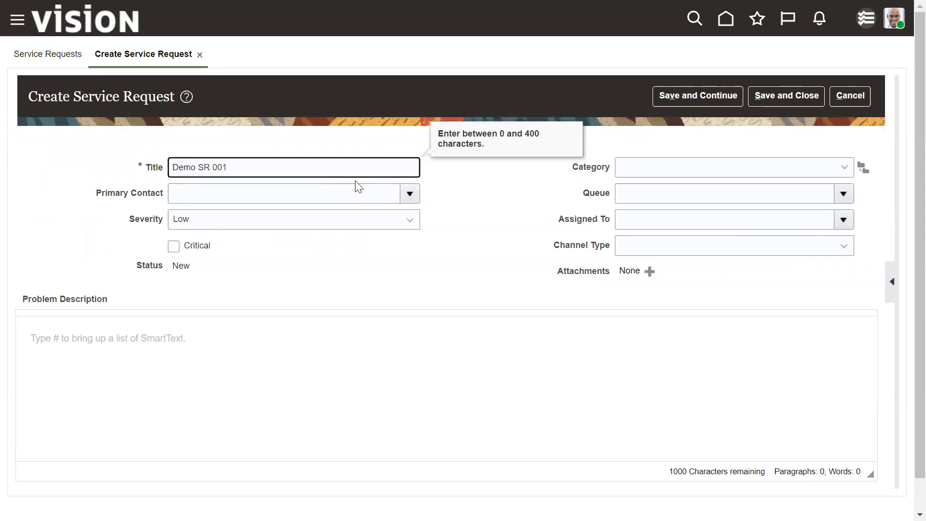
pyautogui.click(499, 191)
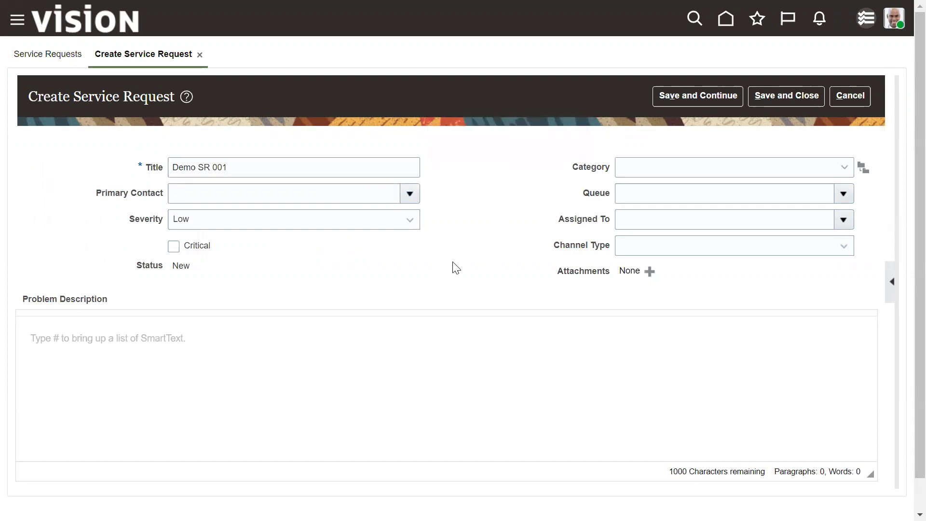
pyautogui.click(175, 247)
pyautogui.click(716, 90)
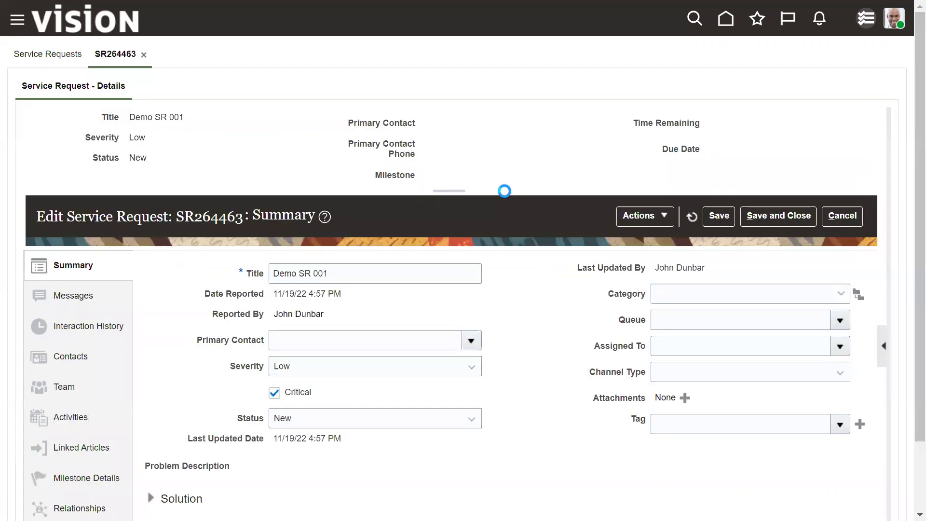
# - Run queue assignment on the Demo SR 001 service request
pyautogui.scroll(-3, 569, 241)
pyautogui.click(654, 70)
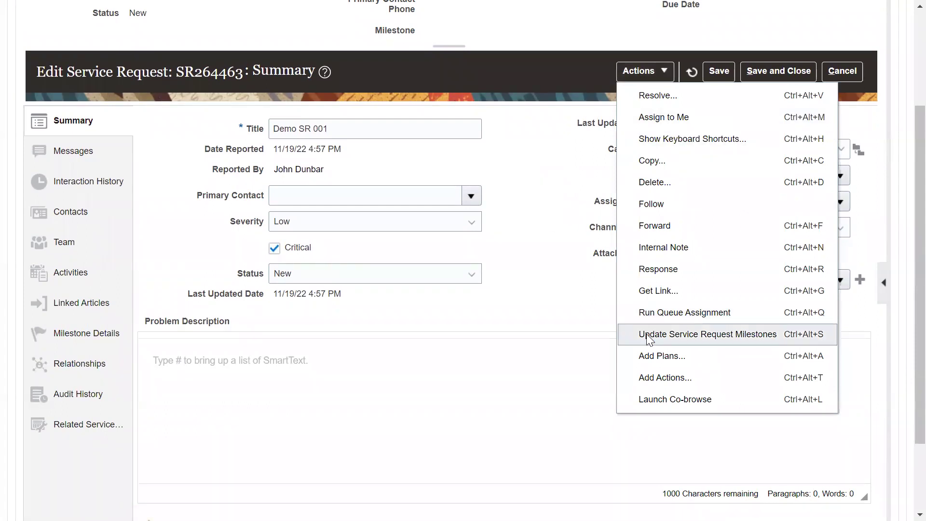
pyautogui.click(661, 316)
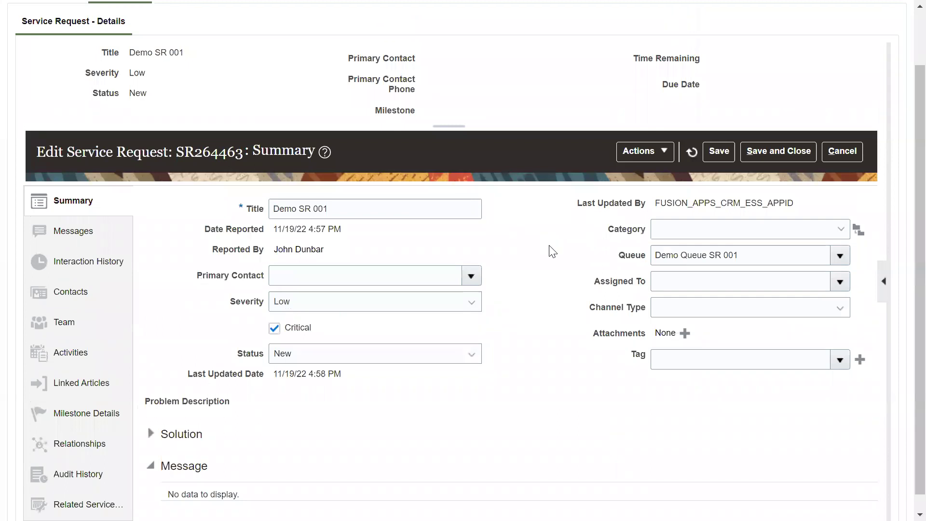
# - Examine the queue assigned to Demo SR 001, dismissing the assignment notification, and close the service request without saving
pyautogui.moveTo(749, 258); pyautogui.dragTo(644, 263)
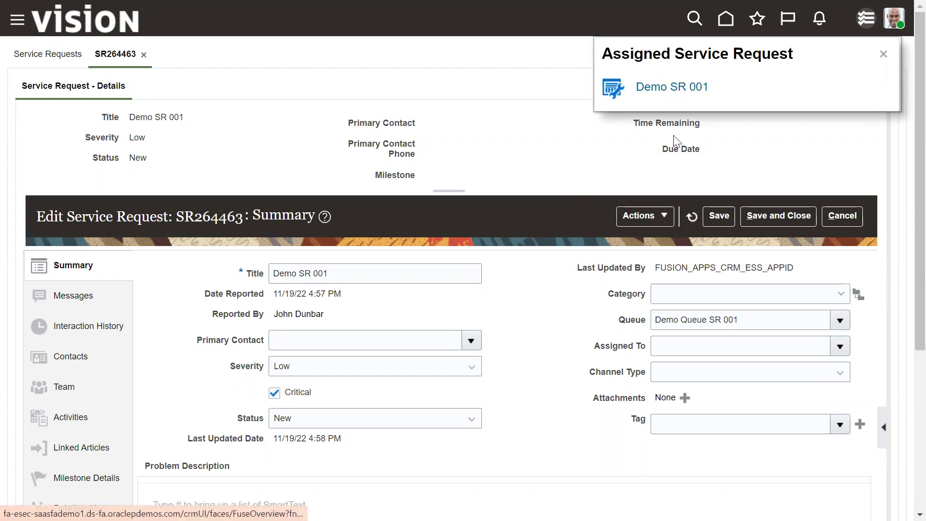
pyautogui.click(883, 53)
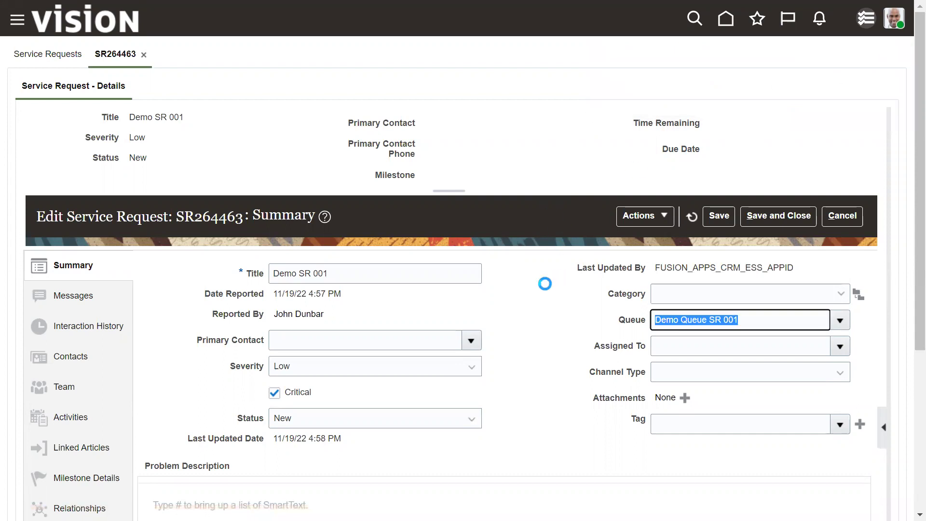
pyautogui.scroll(-3, 622, 255)
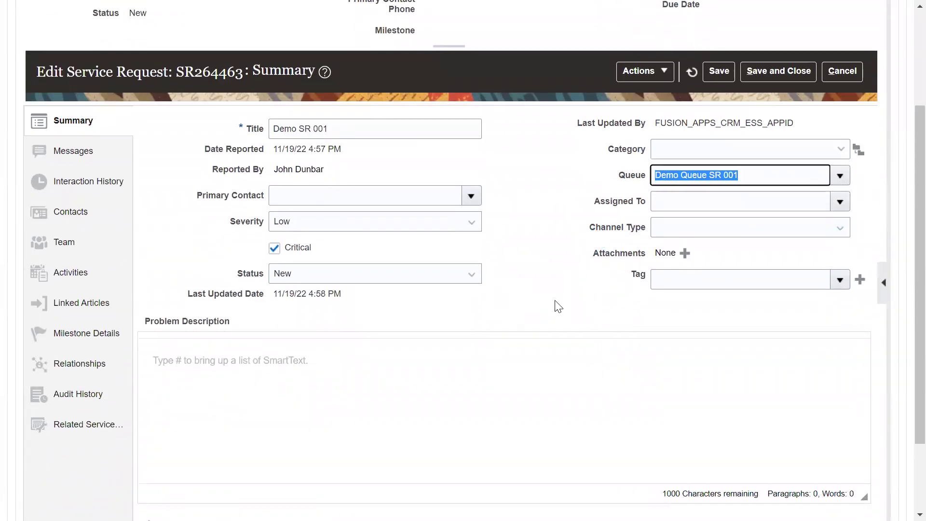
pyautogui.scroll(-2, 557, 303)
pyautogui.scroll(5, 578, 270)
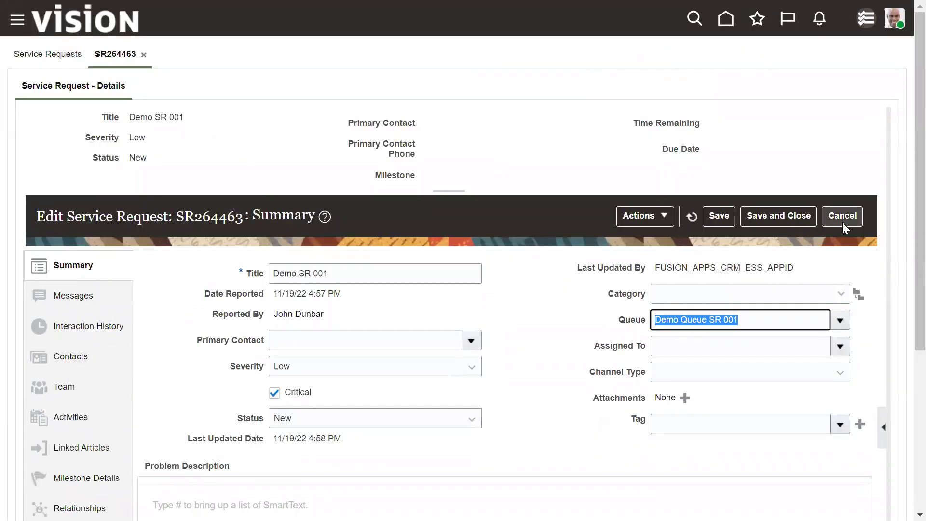
pyautogui.click(843, 223)
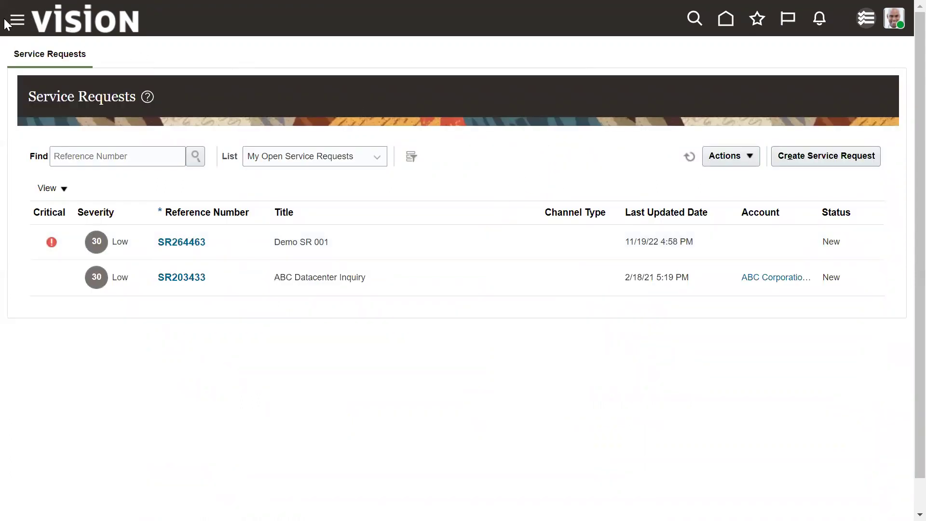
# - In the setup area, search all tasks for "Manage Service Assign" and open the Manage Service Assignment Objects task
pyautogui.click(19, 30)
pyautogui.click(646, 269)
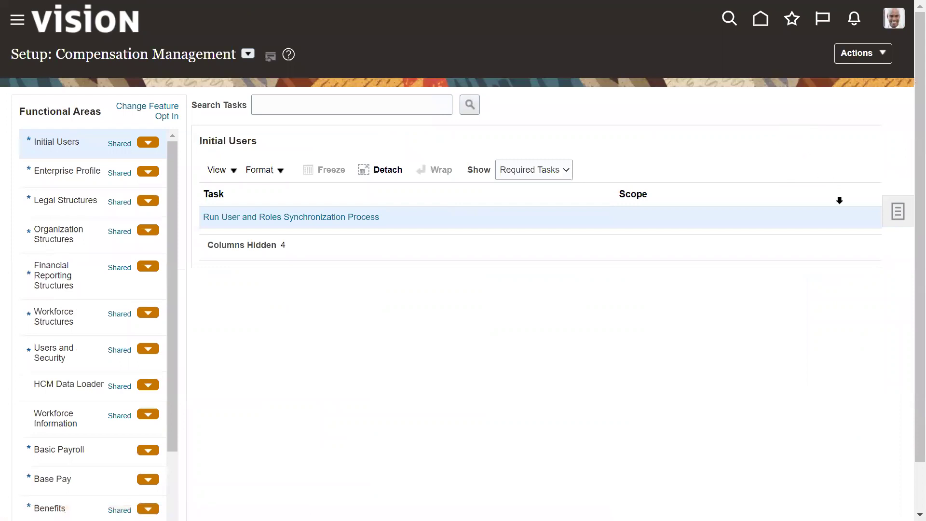
pyautogui.click(808, 260)
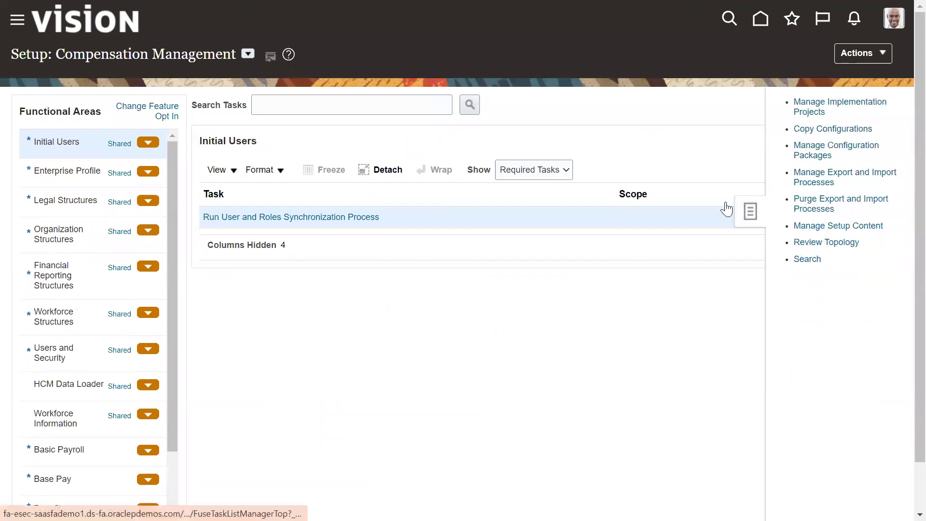
pyautogui.click(330, 107)
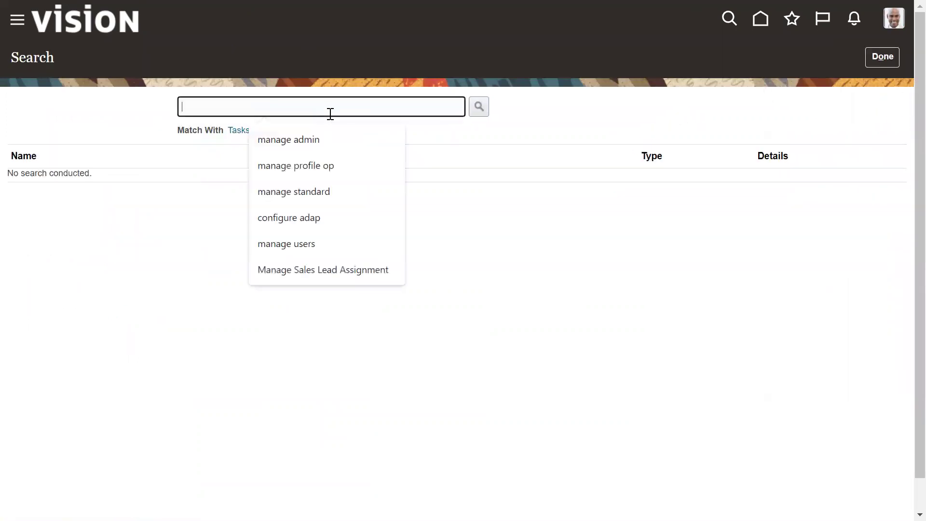
pyautogui.write('Mana')
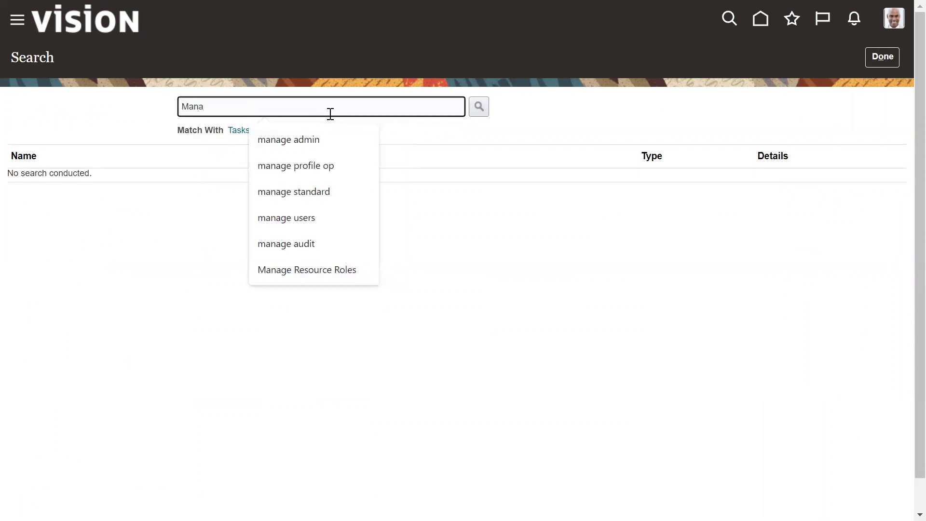
pyautogui.write('ge service Assign')
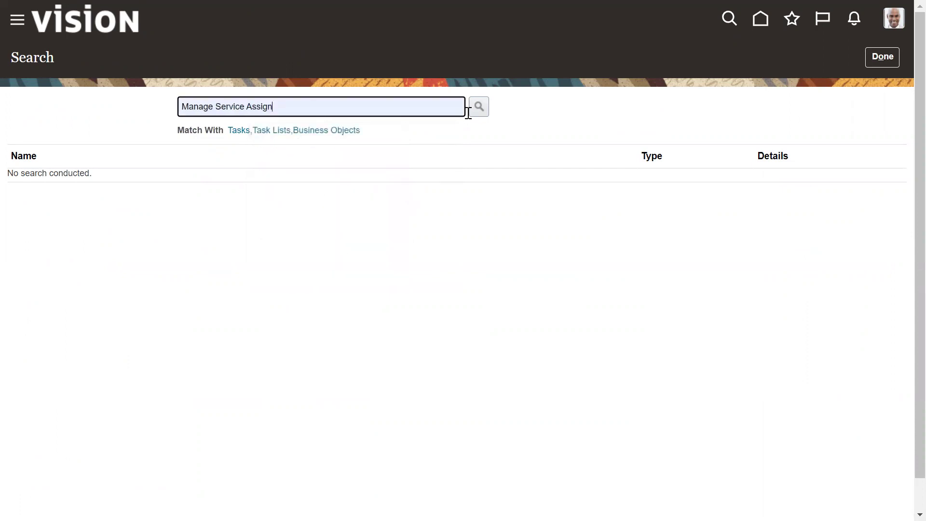
pyautogui.click(477, 105)
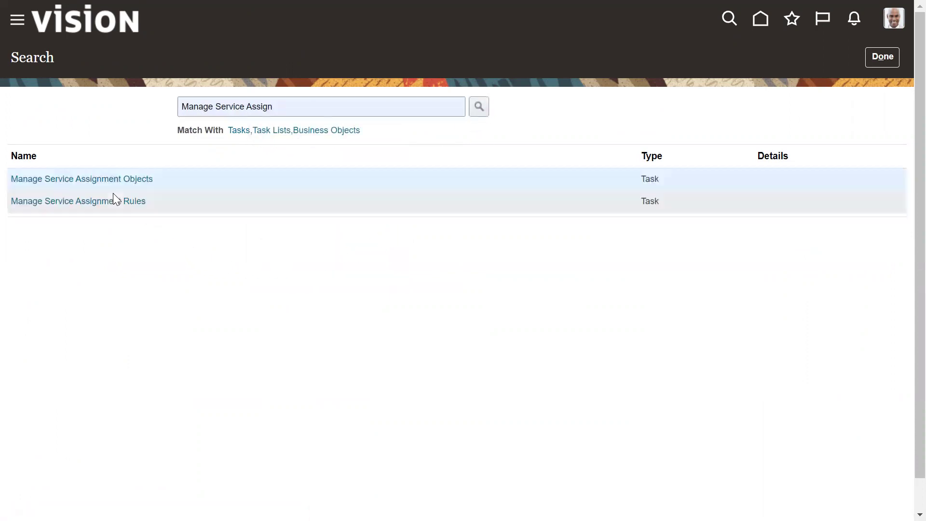
pyautogui.click(121, 180)
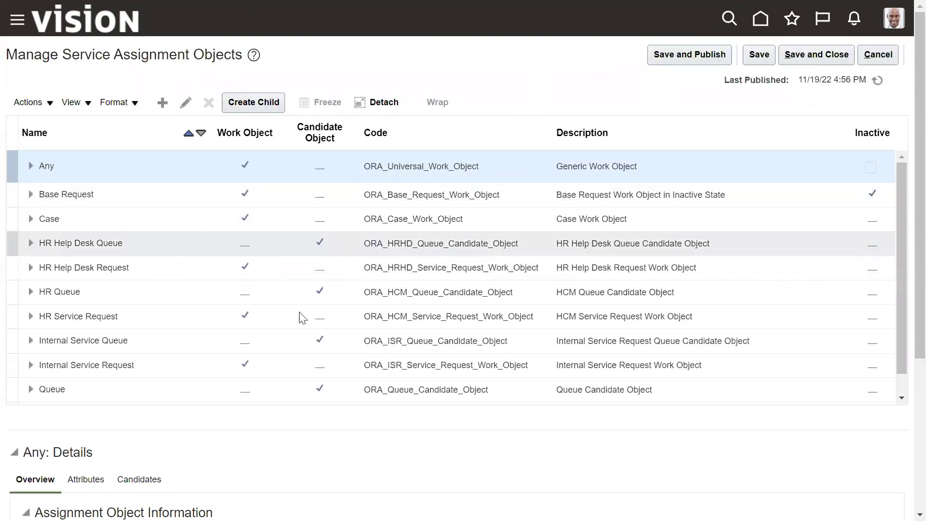
# - Review the attributes and candidates of the Service Request work object
pyautogui.scroll(-1, 192, 335)
pyautogui.click(134, 390)
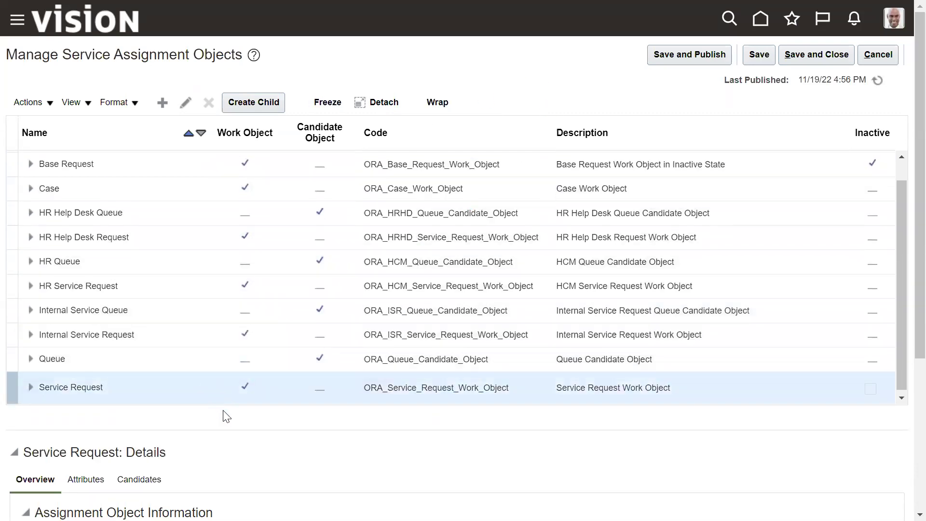
pyautogui.scroll(-3, 143, 285)
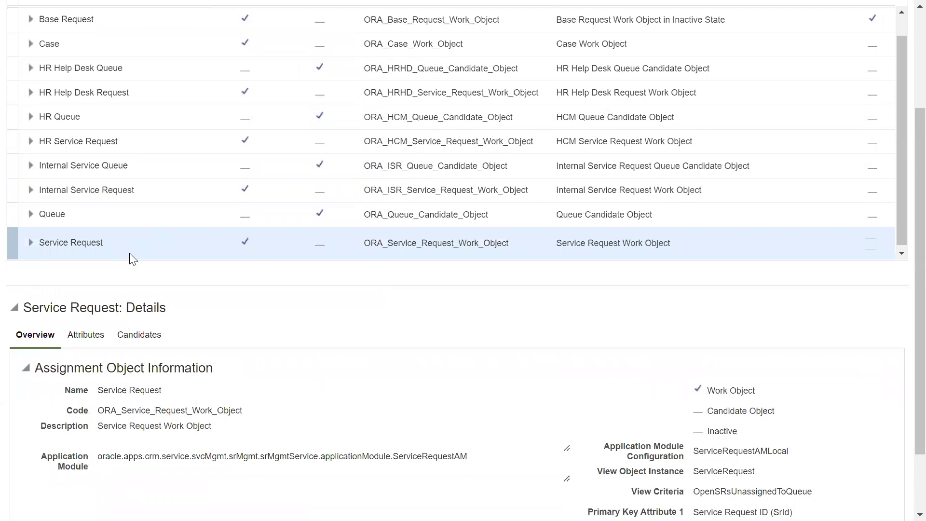
pyautogui.click(88, 332)
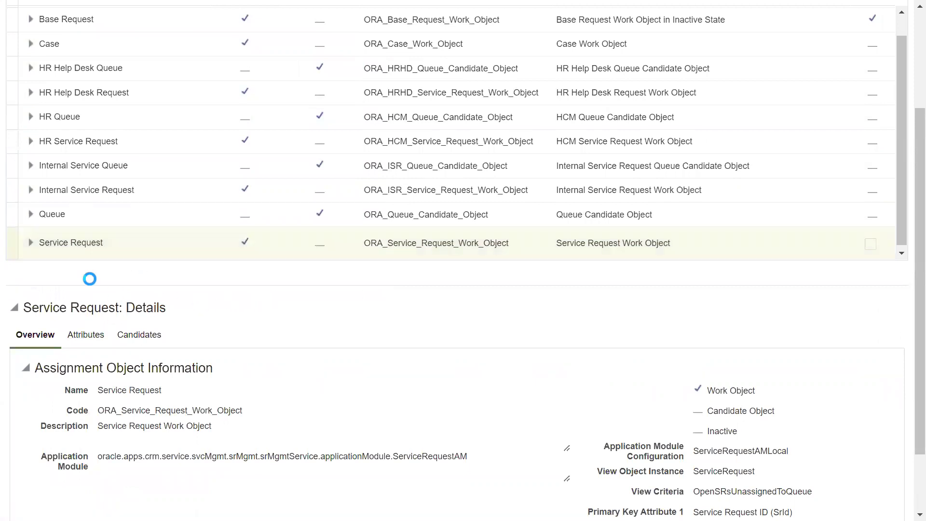
pyautogui.scroll(-5, 263, 292)
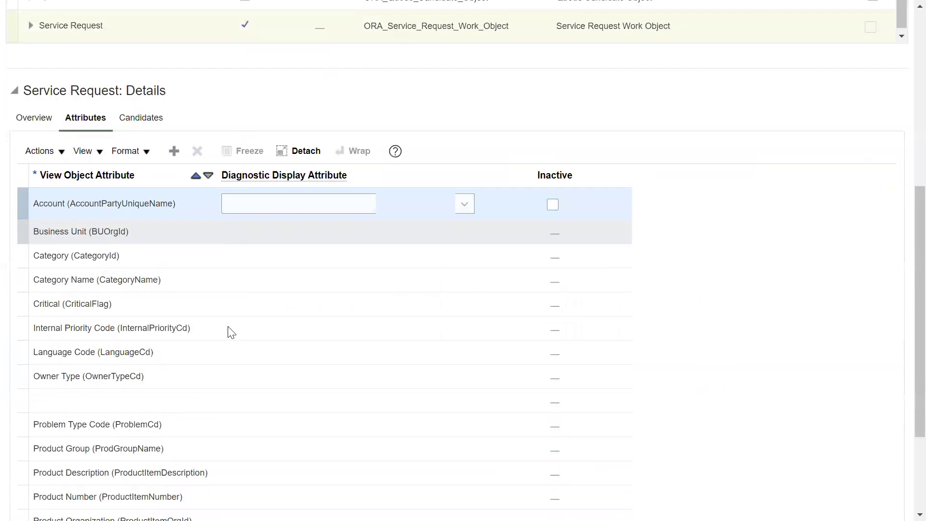
pyautogui.click(152, 121)
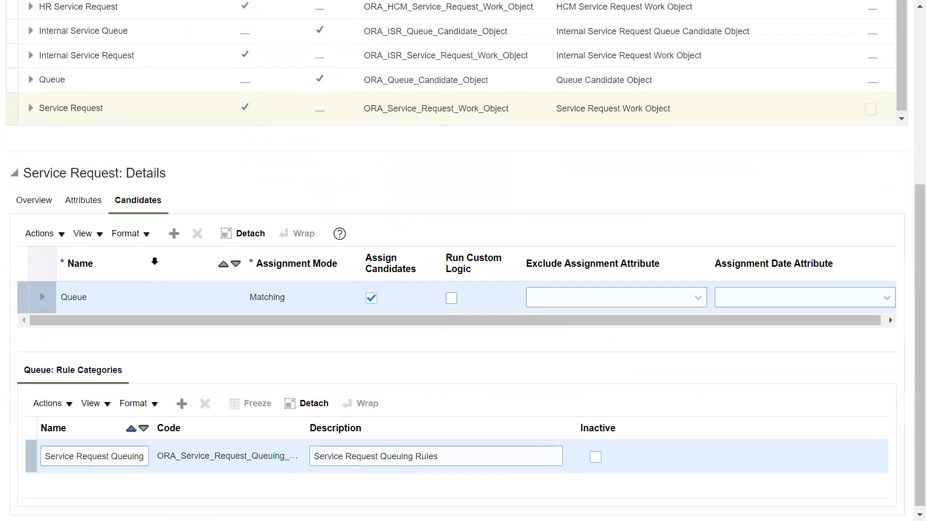
# - Review the attributes of the Queue candidate object, and leave the assignment objects without saving
pyautogui.scroll(3, 112, 223)
pyautogui.click(112, 221)
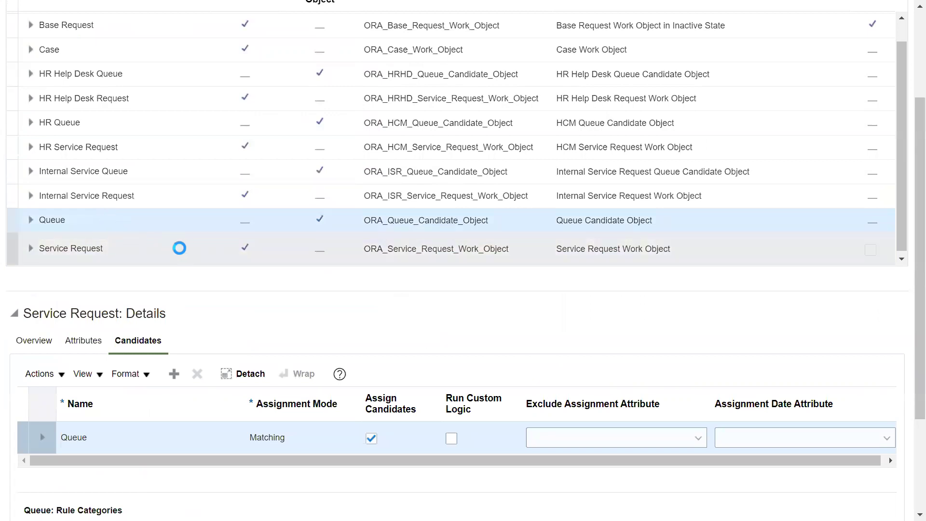
pyautogui.scroll(-2, 82, 253)
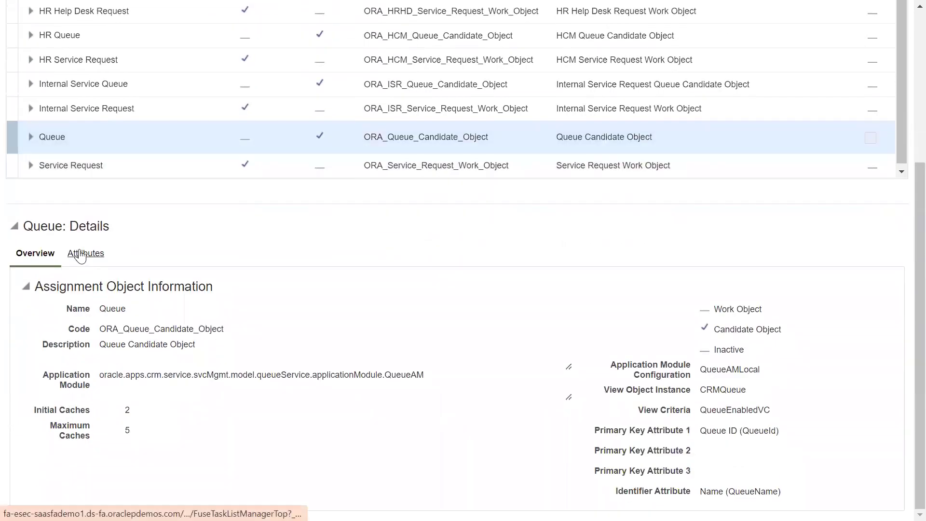
pyautogui.click(81, 254)
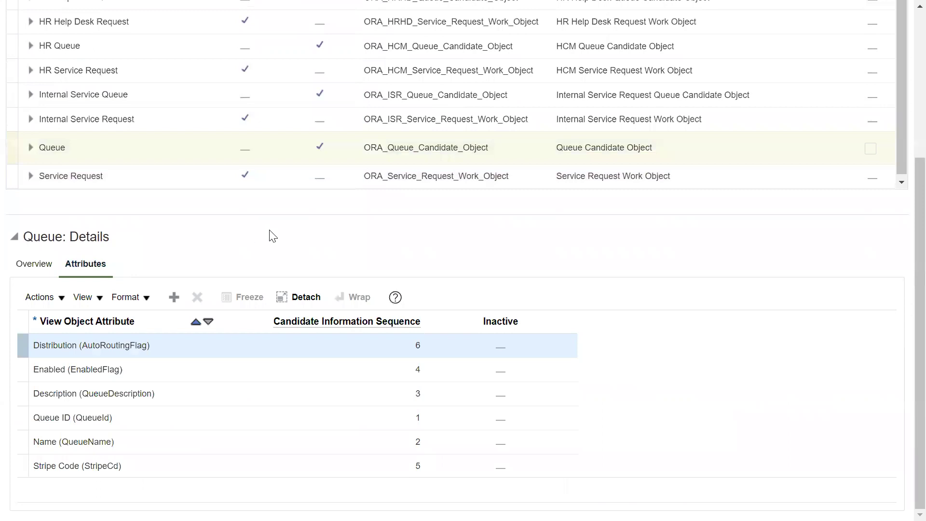
pyautogui.scroll(5, 250, 227)
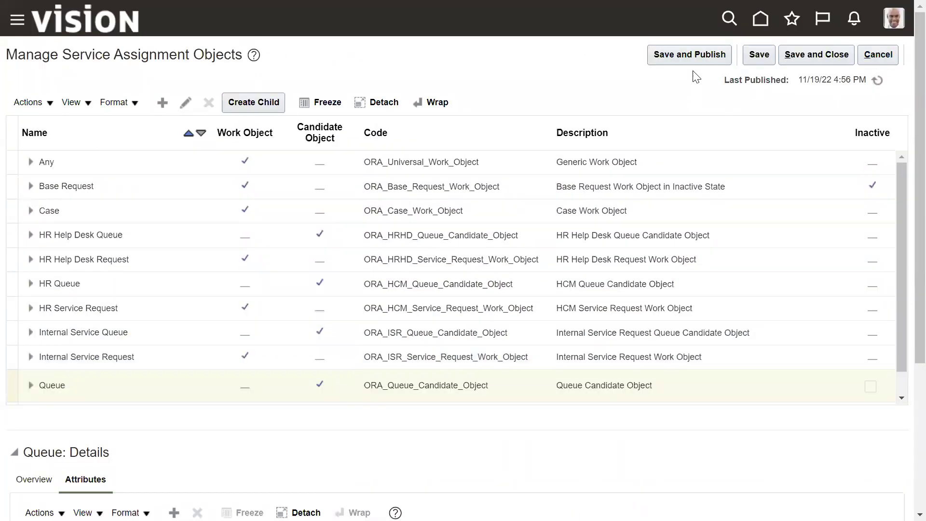
pyautogui.click(888, 52)
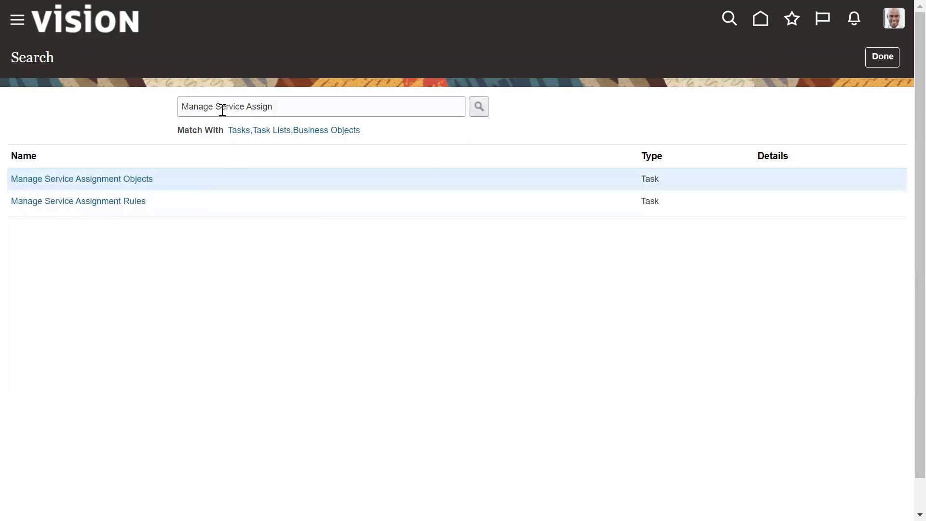
# - Search the setup tasks for "Manage Service Reques" and open Manage Service Request Profile Options
pyautogui.moveTo(247, 109); pyautogui.dragTo(327, 108)
pyautogui.press('BackSpace')
pyautogui.write('Reques')
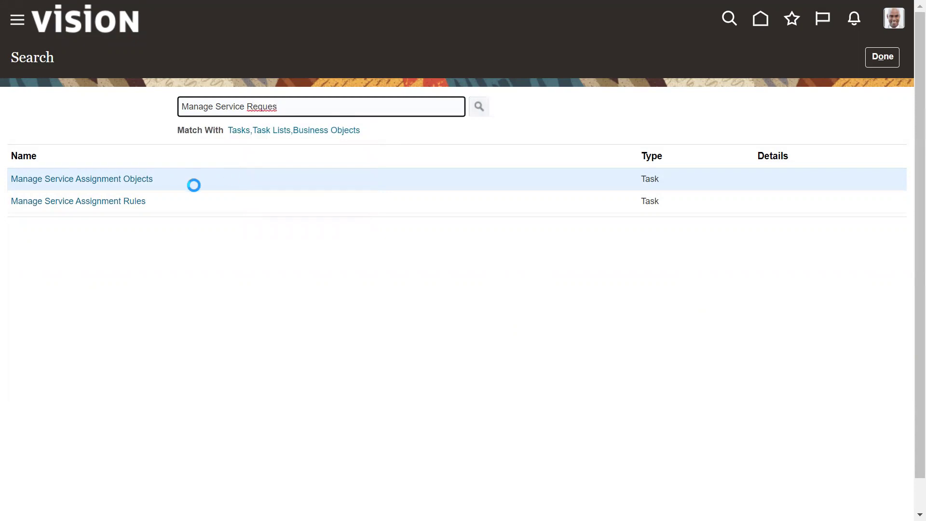
pyautogui.scroll(-5, 176, 279)
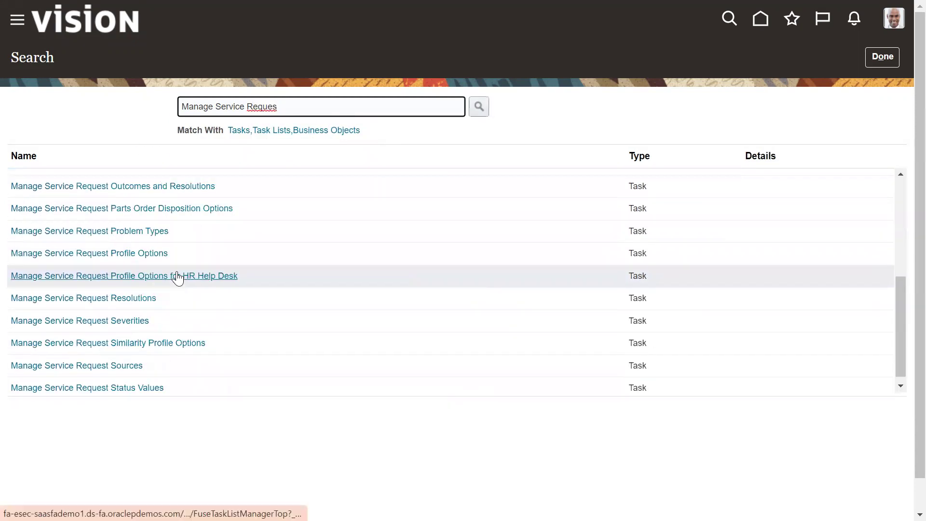
pyautogui.click(111, 255)
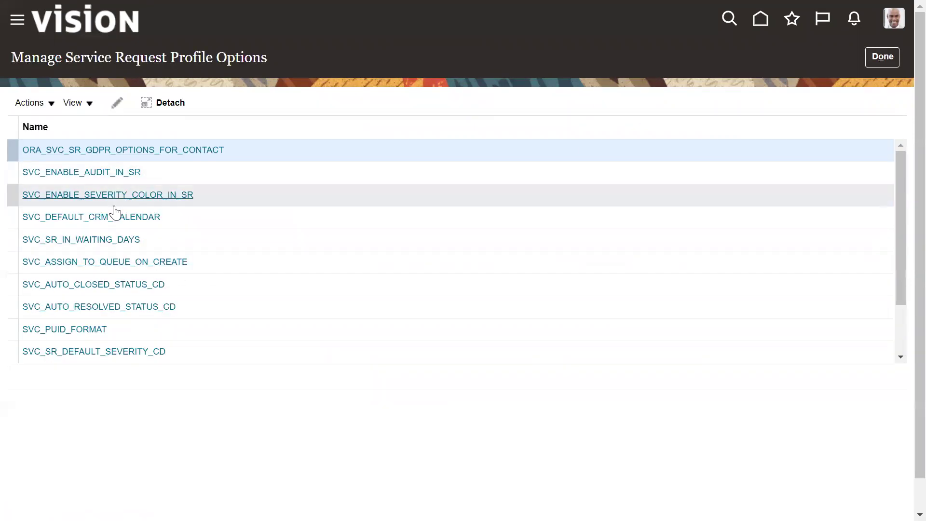
# - Try the site-level value Yes for the SVC_ASSIGN_TO_QUEUE_ON_CREATE profile option, and leave the profile options without saving
pyautogui.click(112, 262)
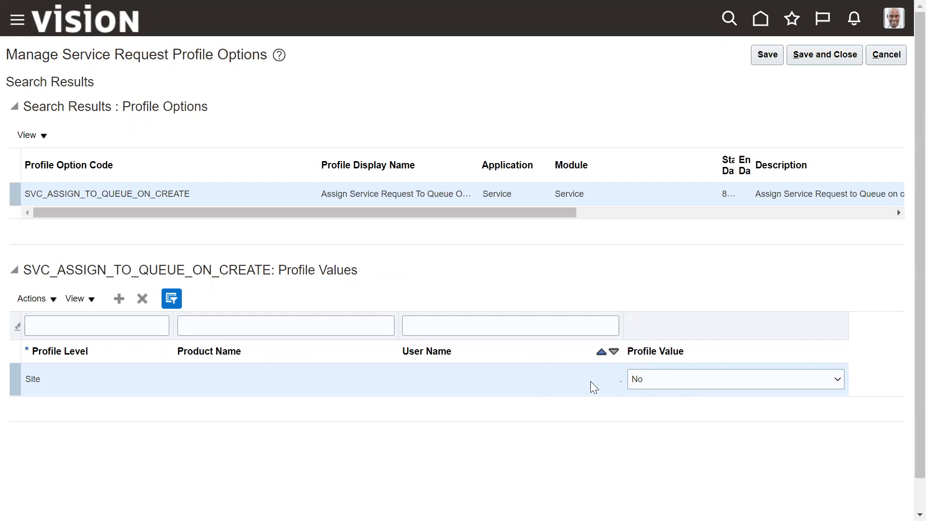
pyautogui.click(643, 381)
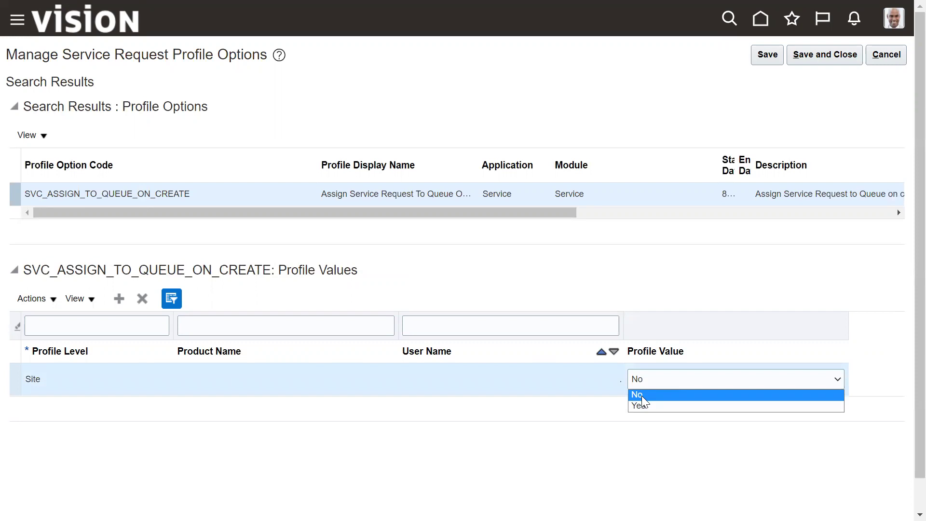
pyautogui.click(640, 405)
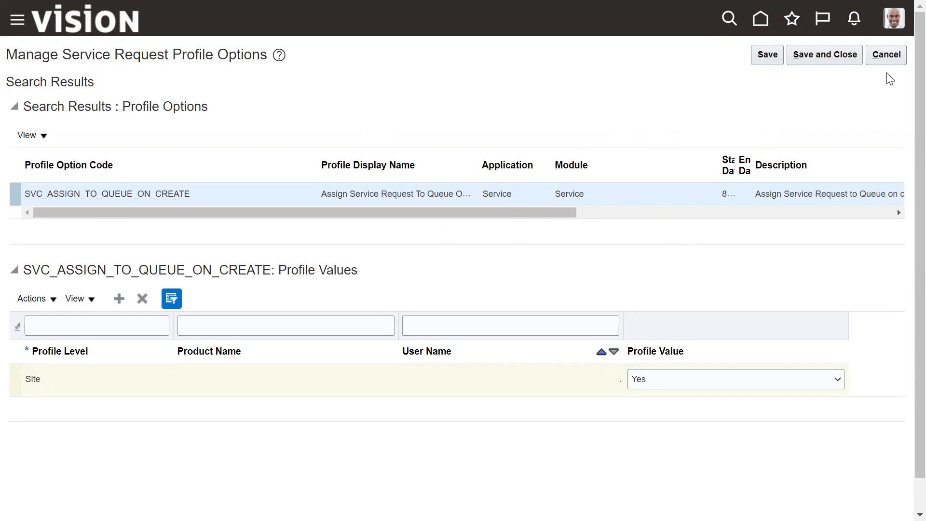
pyautogui.click(891, 57)
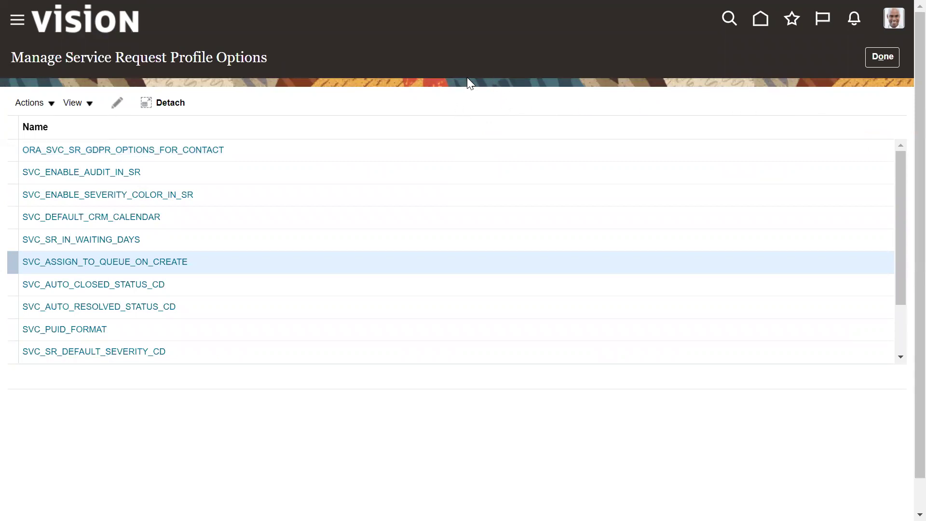
pyautogui.click(883, 56)
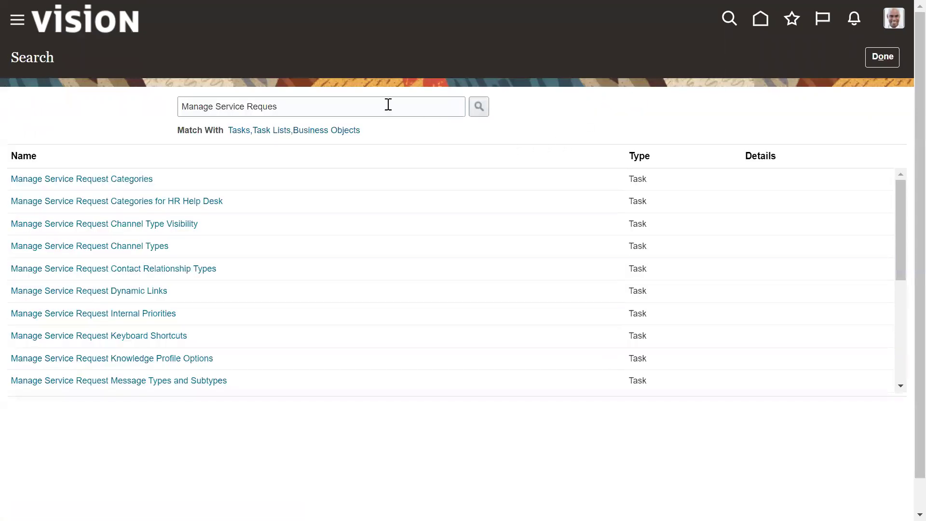
# - Leave the setup task search and open the sales Workspace page
pyautogui.click(19, 21)
pyautogui.click(594, 77)
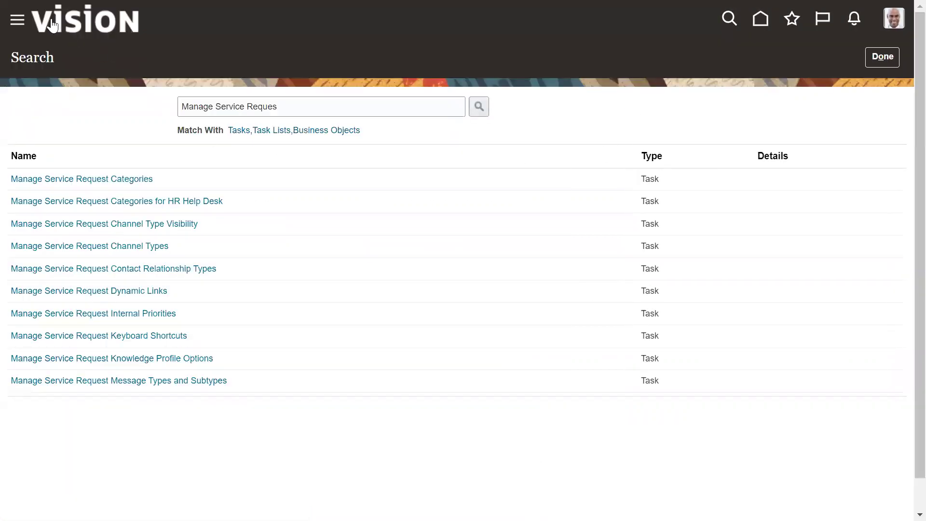
pyautogui.click(17, 21)
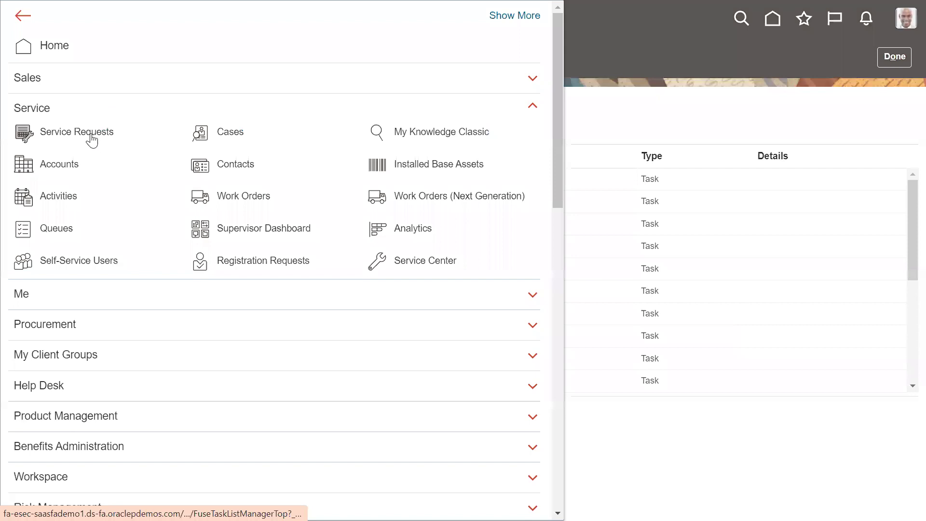
pyautogui.scroll(-10, 93, 174)
pyautogui.scroll(6, 93, 213)
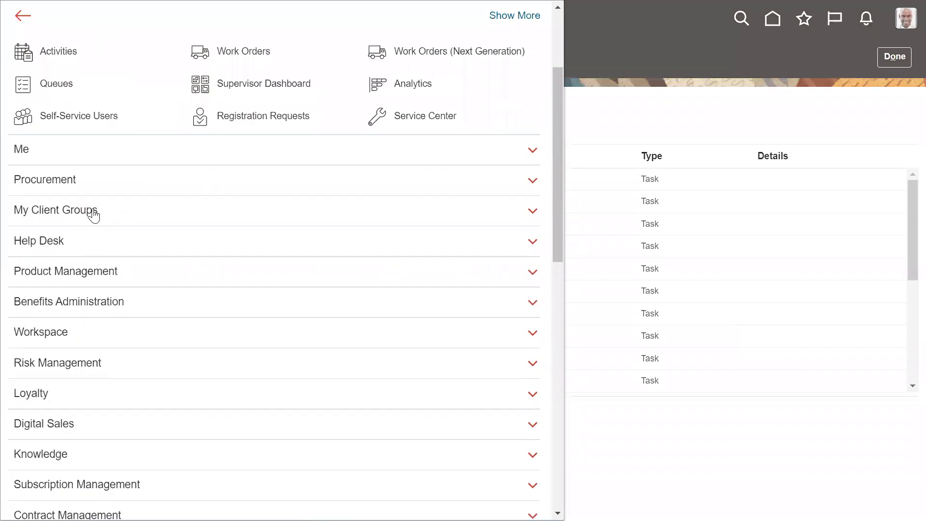
pyautogui.scroll(3, 98, 188)
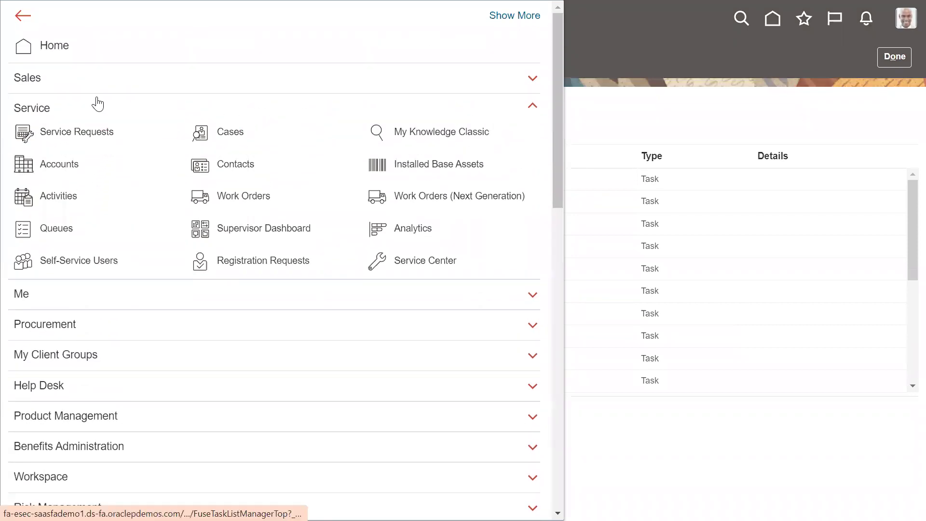
pyautogui.click(99, 87)
pyautogui.click(58, 97)
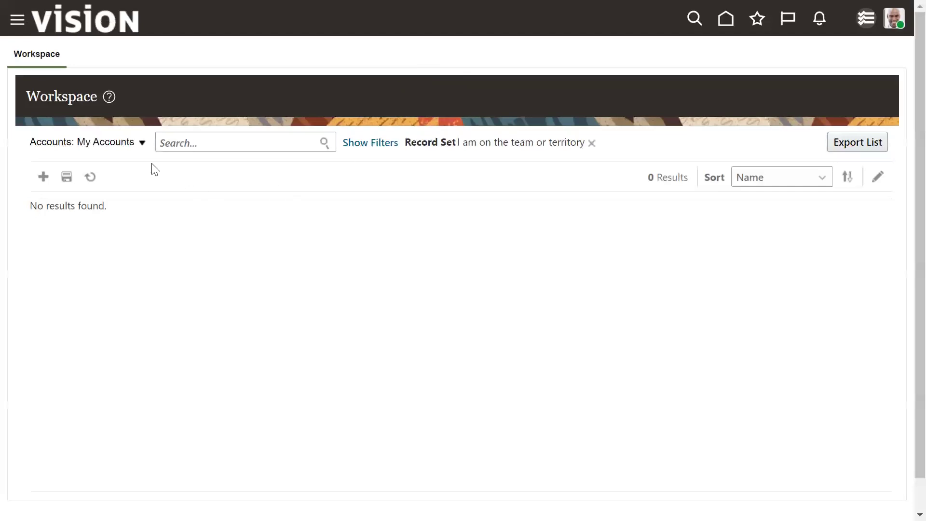
# - Review the saved searches available for Service Requests in the Workspace, keeping the current accounts list
pyautogui.click(130, 147)
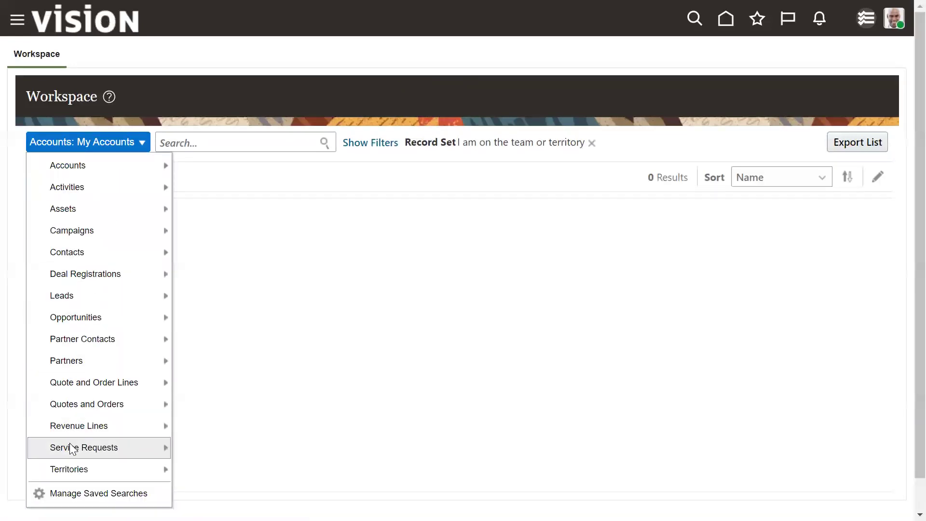
pyautogui.moveTo(70, 442)
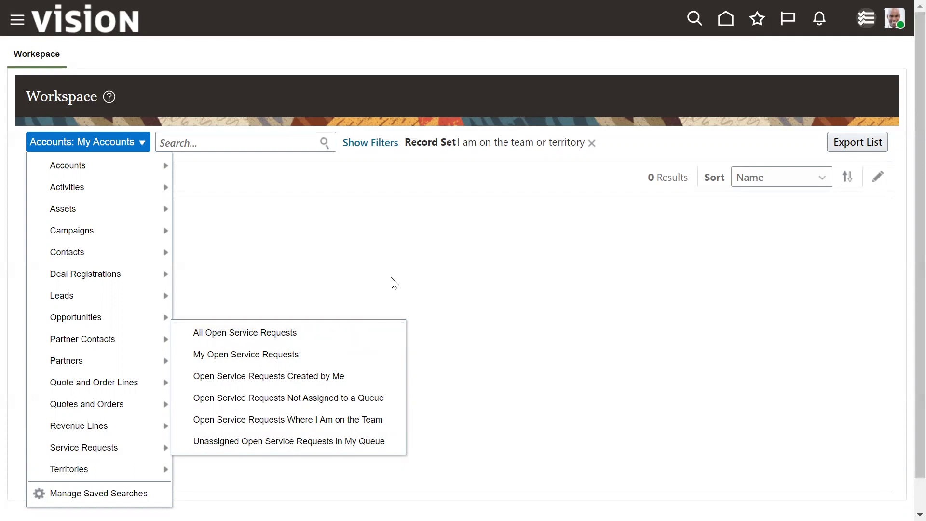
pyautogui.click(490, 234)
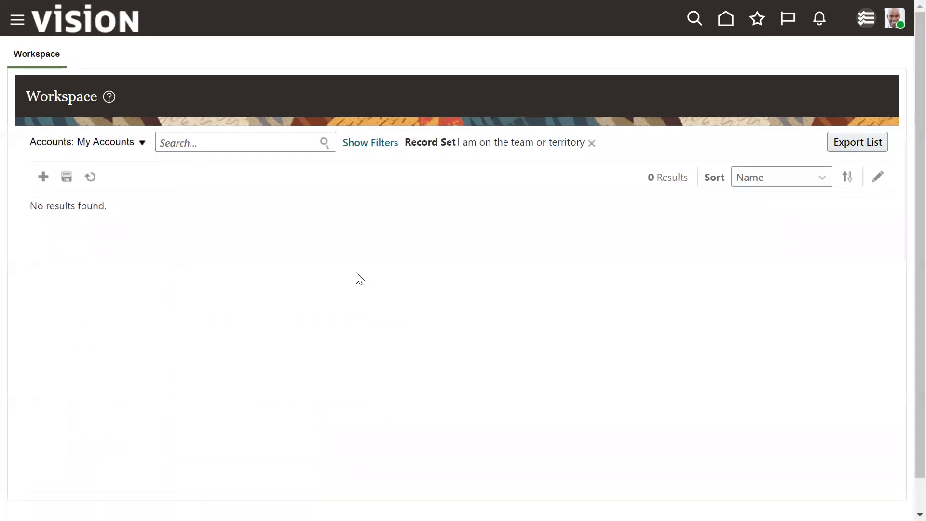